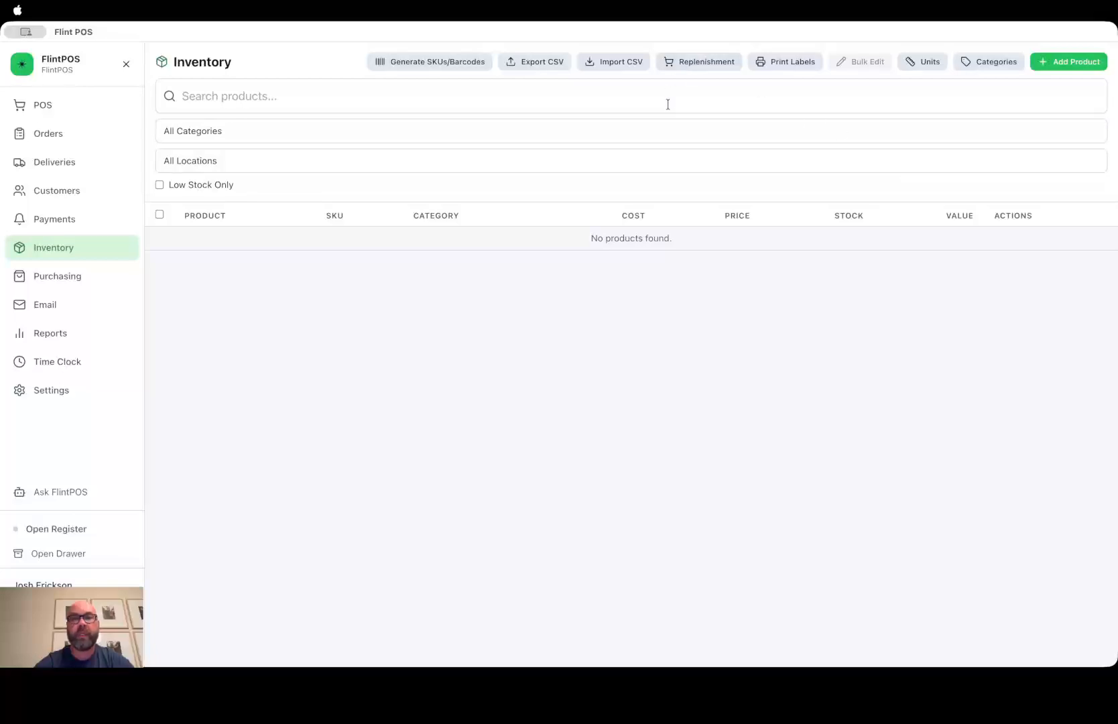
left_click(618, 65)
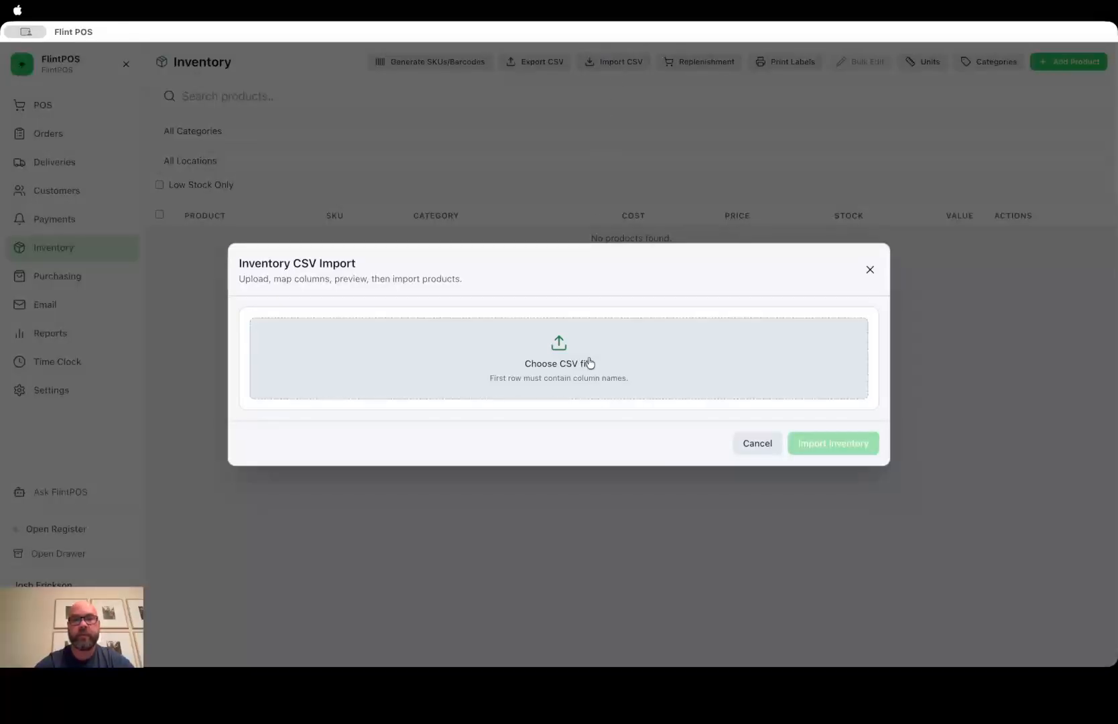
left_click(589, 363)
left_click(753, 467)
left_click(758, 448)
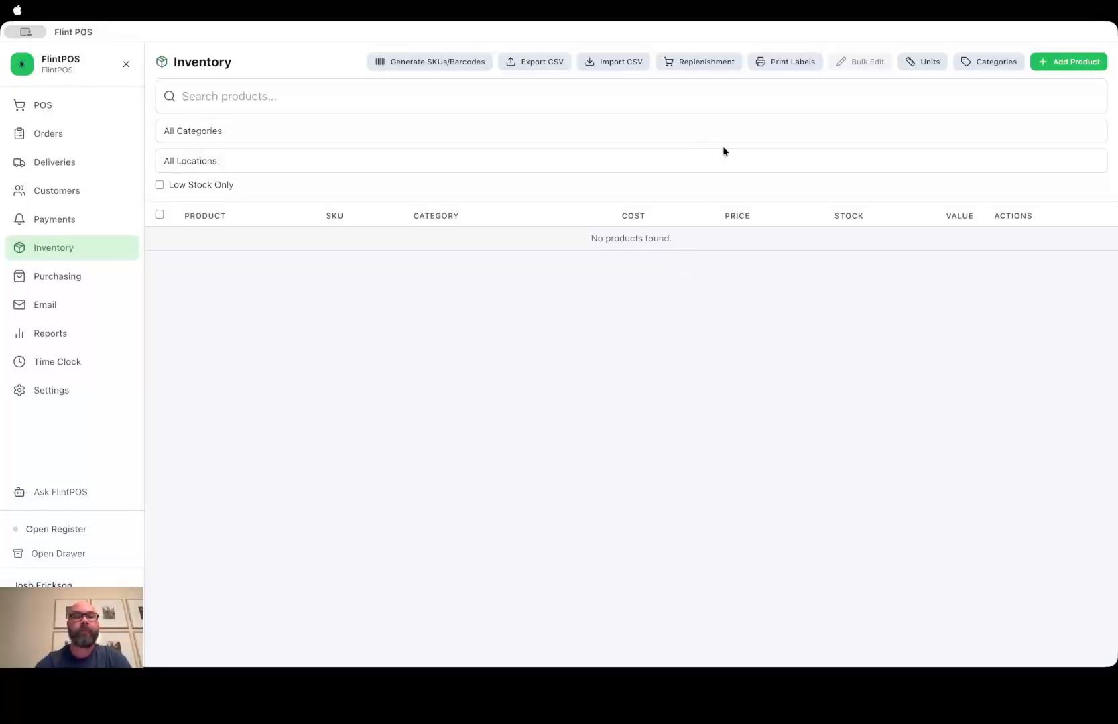
Step: Start a new inventory product and name it Premium Brown
left_click(1085, 63)
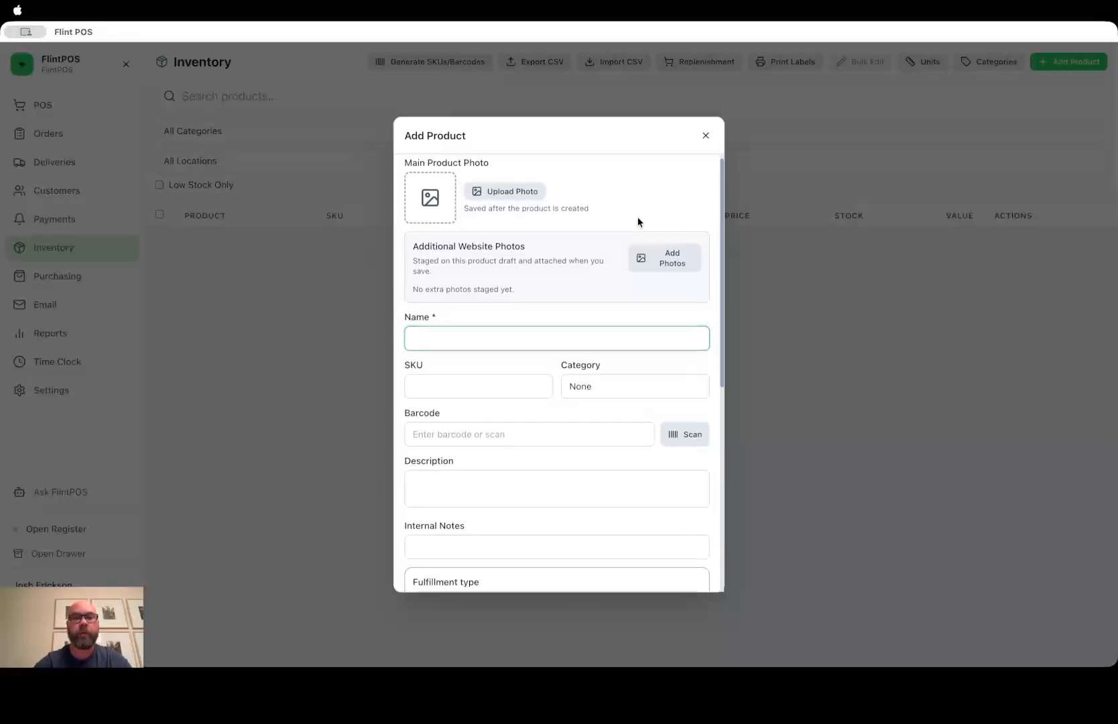
scroll(638, 217, "down", 1)
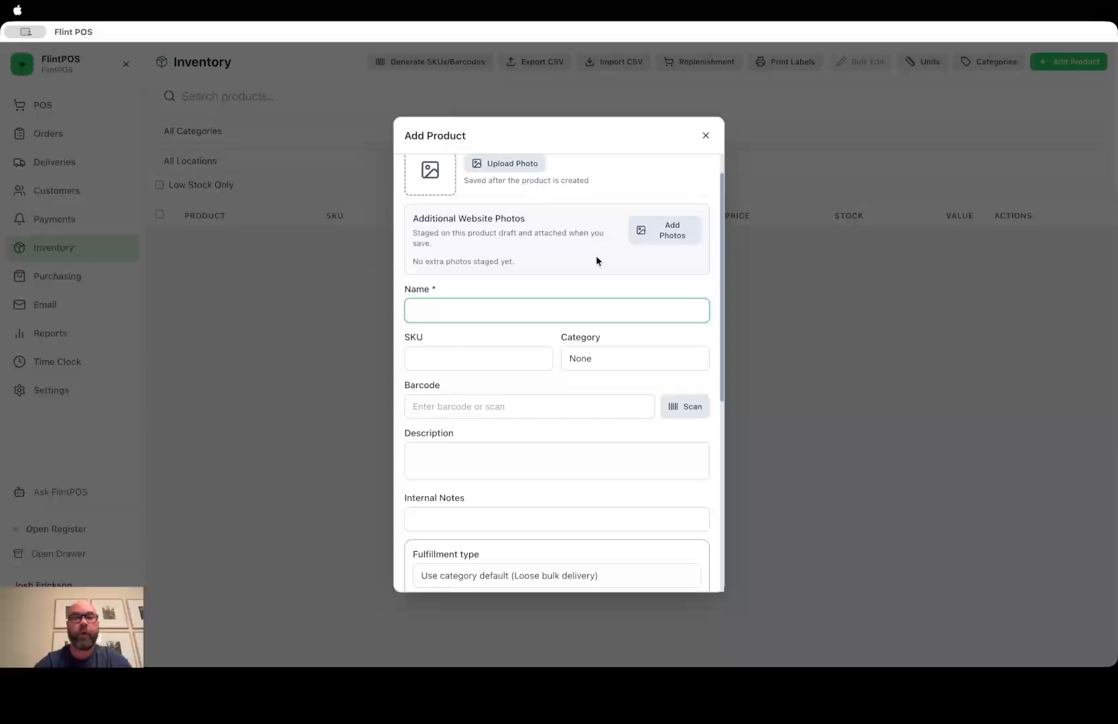
scroll(596, 261, "down", 2)
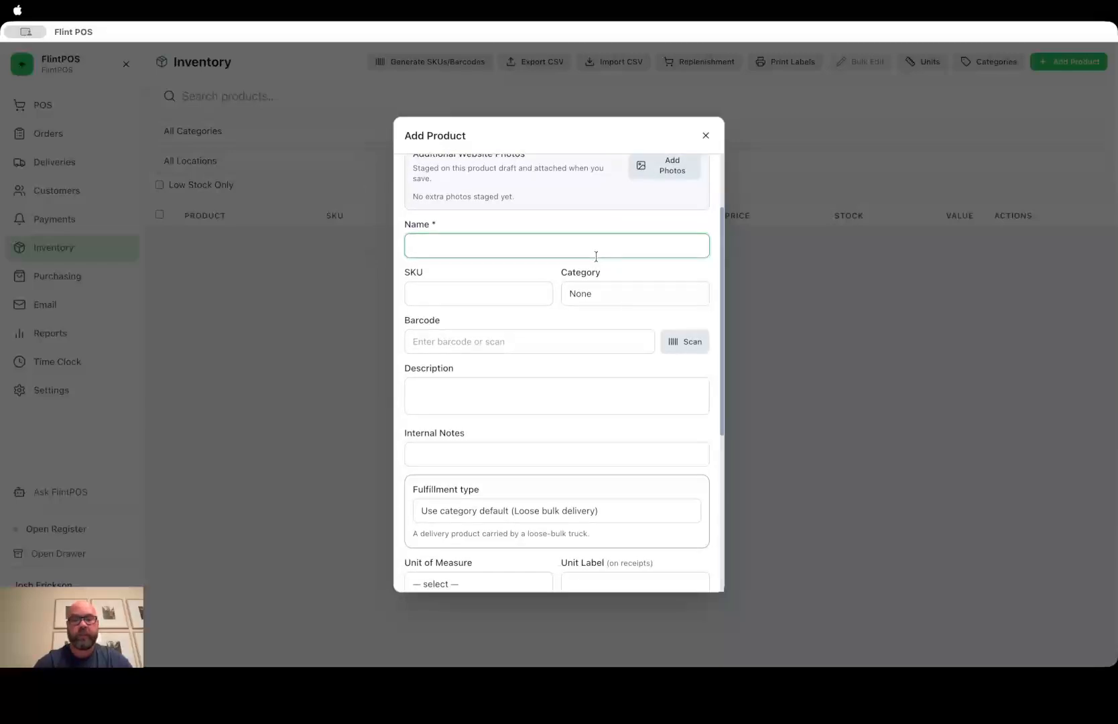
type("Premium Brown")
Step: Enter "Premium brown." as the new product's description
scroll(558, 320, "down", 1)
scroll(558, 321, "down", 1)
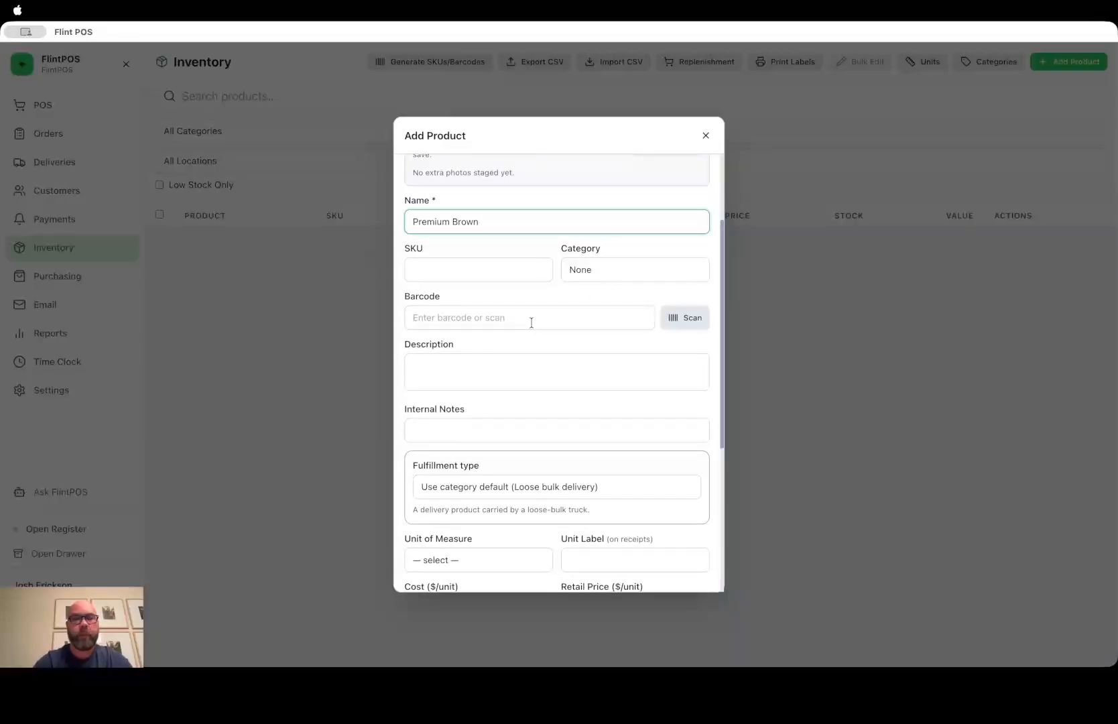
scroll(533, 318, "down", 1)
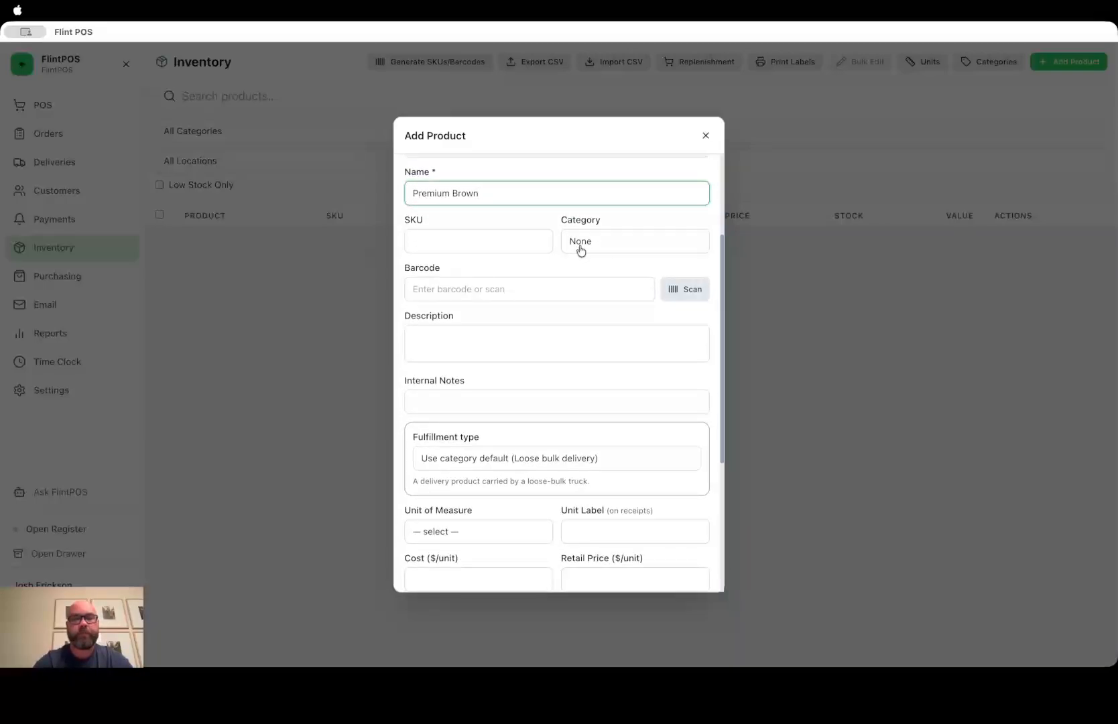
scroll(581, 250, "down", 2)
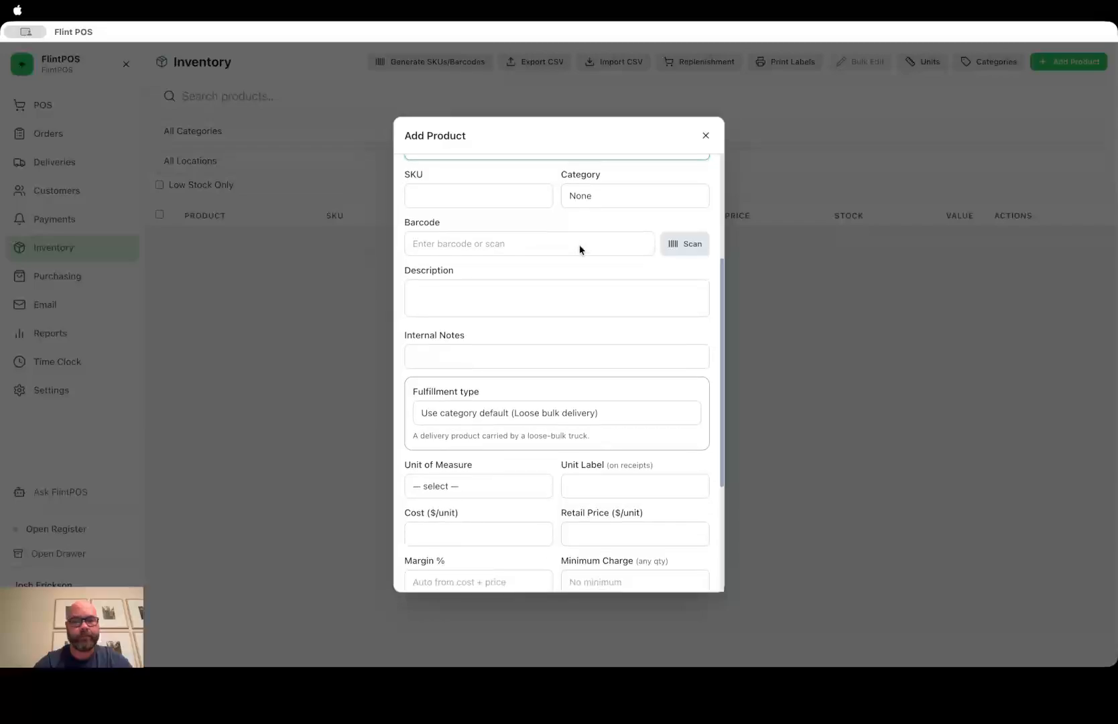
scroll(557, 271, "down", 2)
left_click(540, 270)
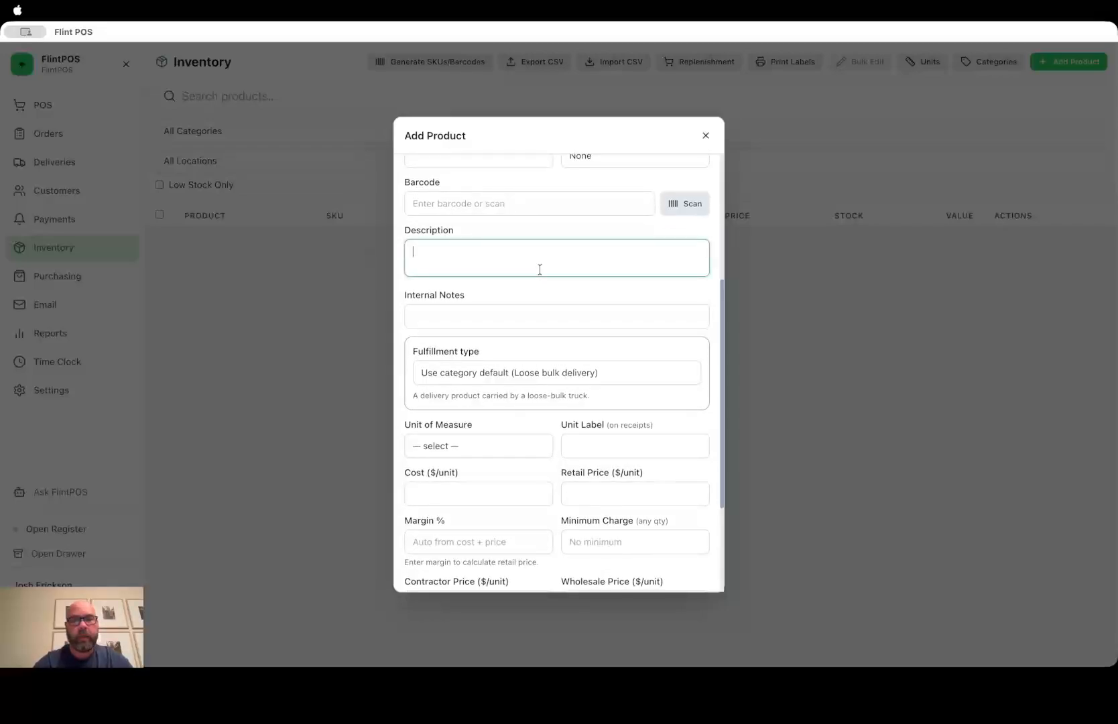
type("Beau")
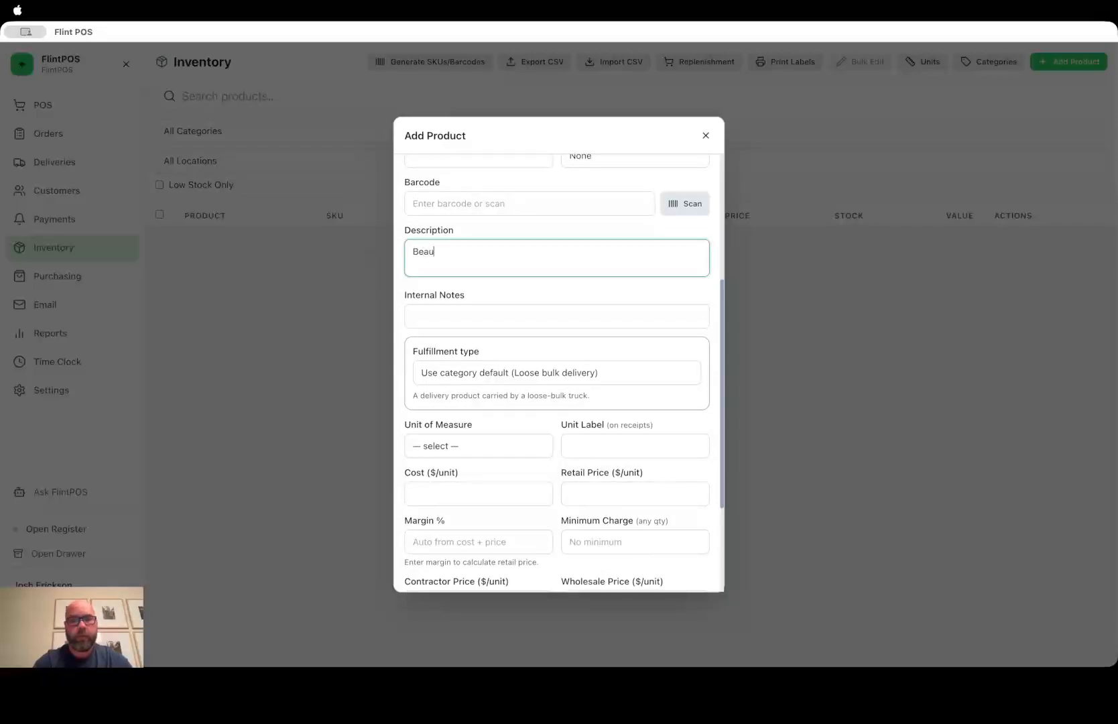
type("tifull premium brown.")
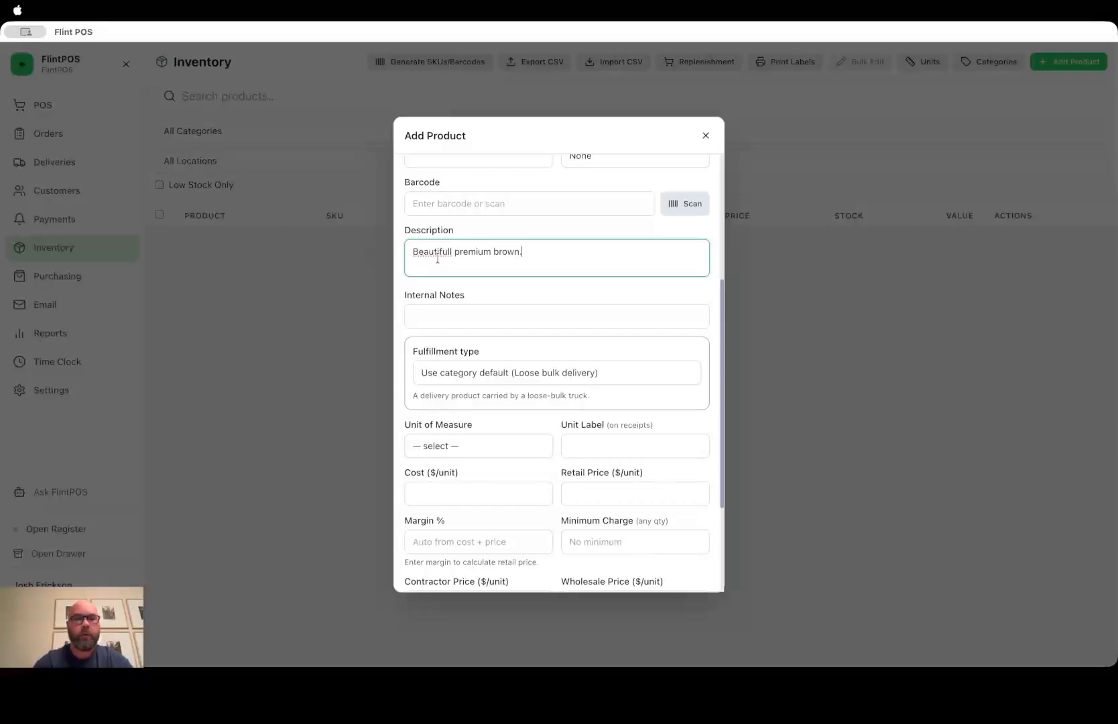
left_click_drag(454, 252, 348, 257)
key("BackSpace")
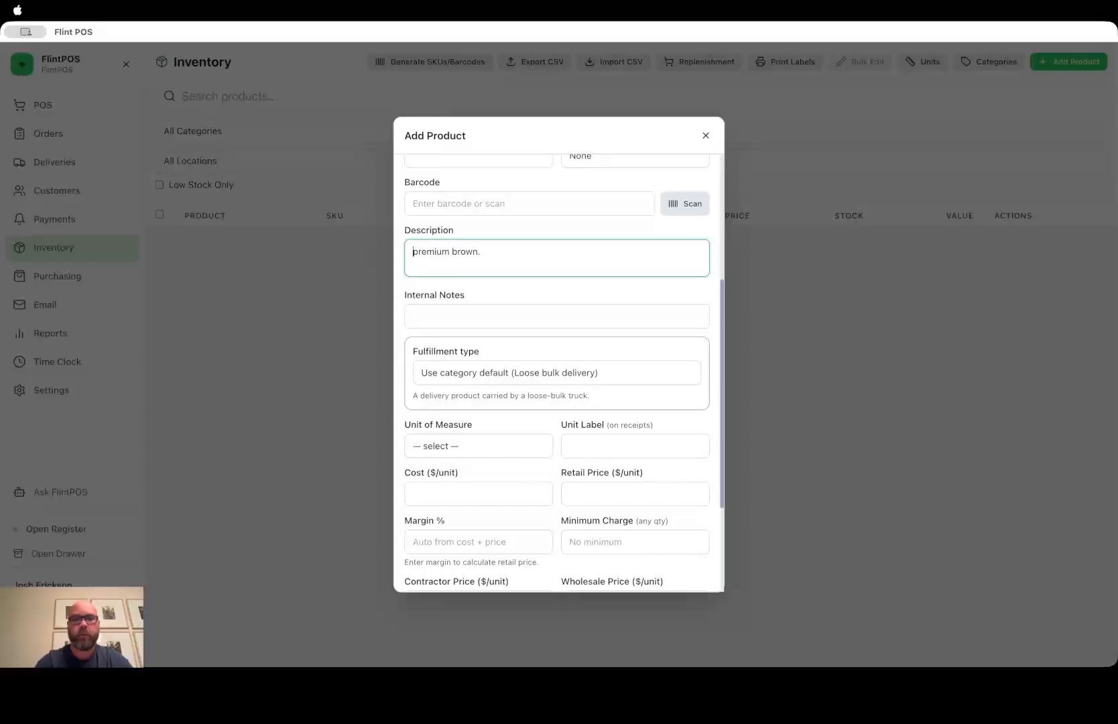
key("BackSpace")
type("P")
Step: Set the product's fulfillment type to Loose bulk delivery and its unit of measure to Cubic Yard
scroll(553, 281, "down", 1)
left_click(543, 280)
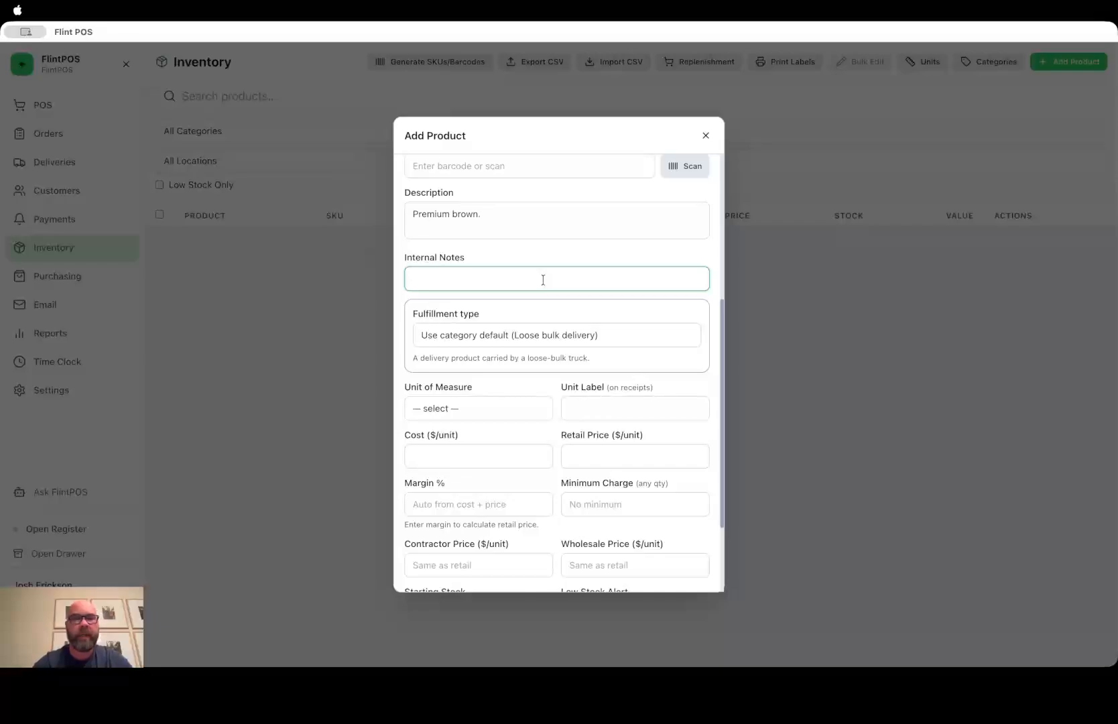
scroll(543, 280, "down", 3)
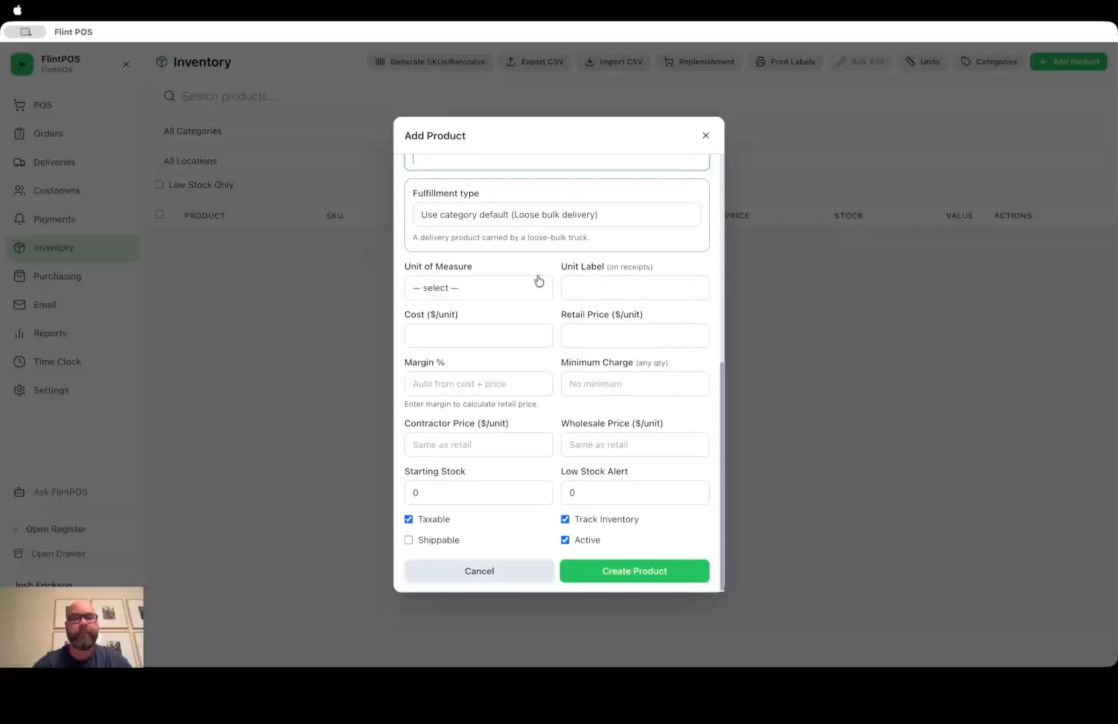
left_click(523, 224)
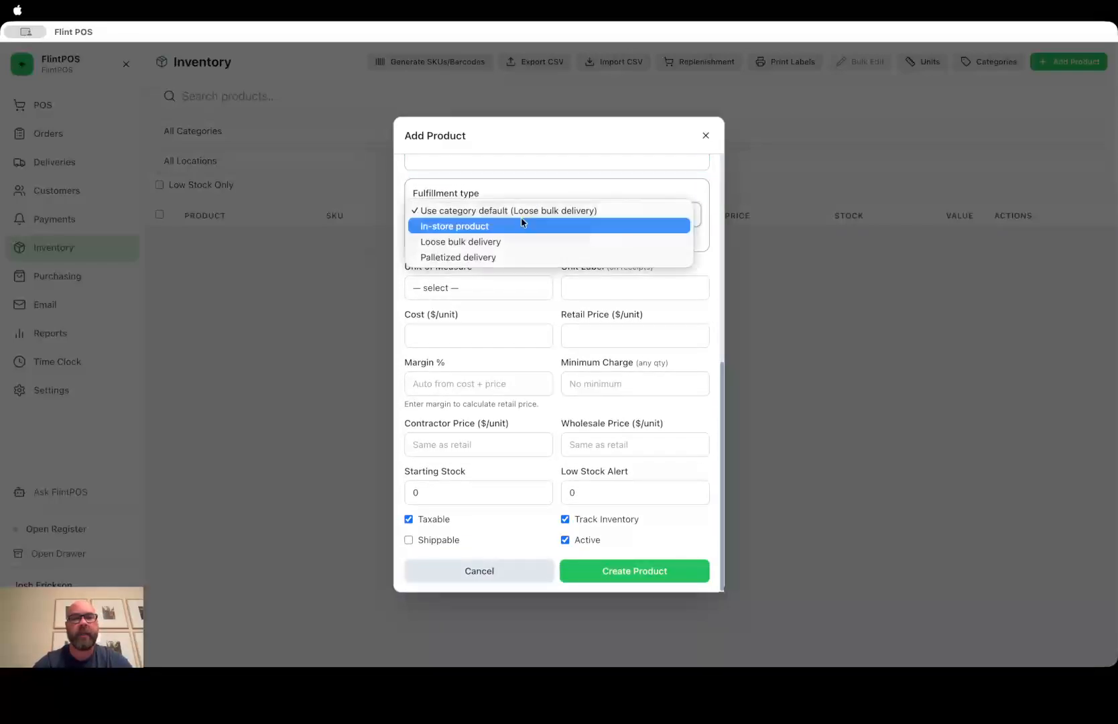
left_click(468, 242)
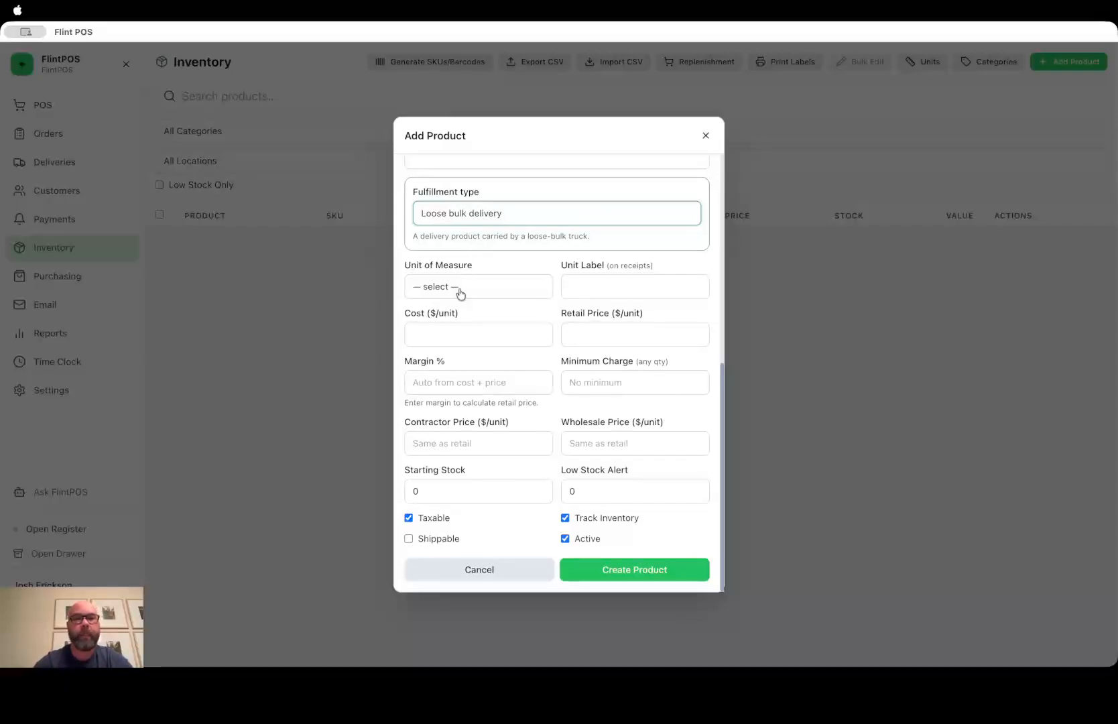
left_click(490, 289)
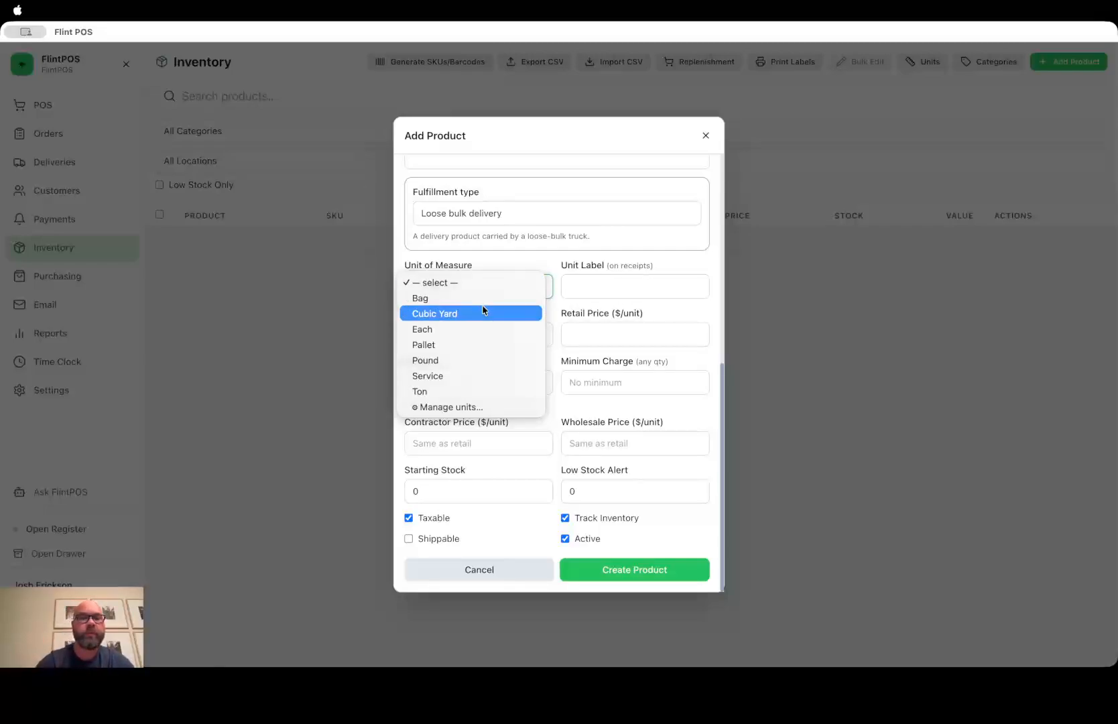
left_click(483, 307)
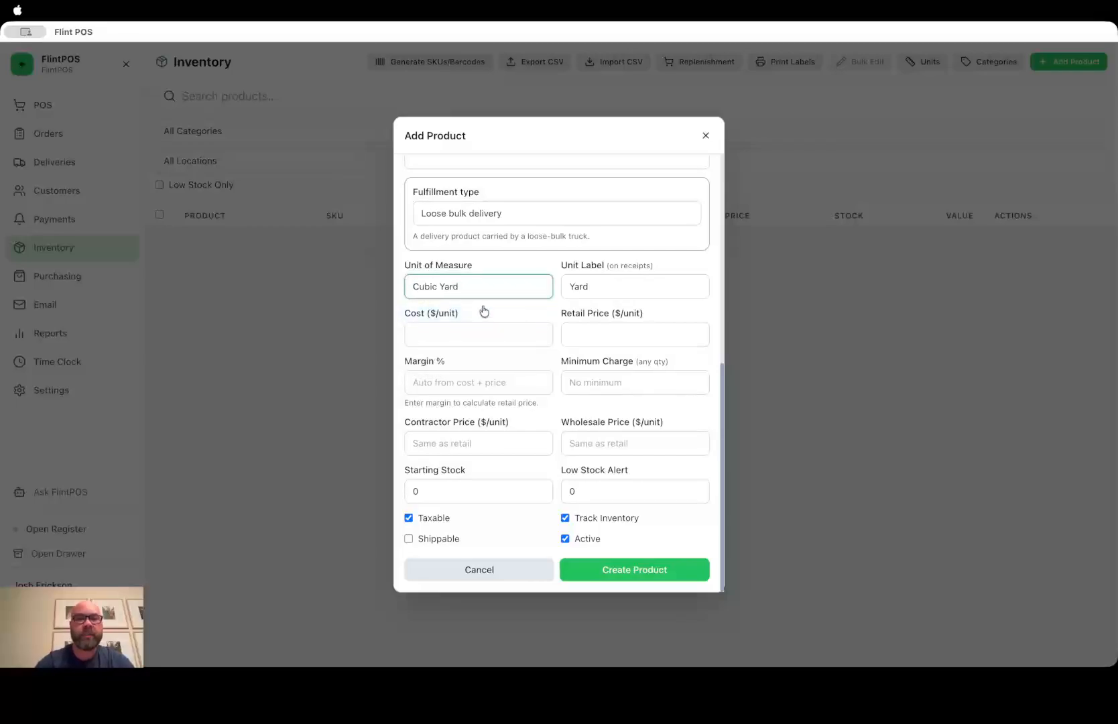
Step: Set the product's cost to $20 per unit and its retail price to $36 per unit
left_click(472, 329)
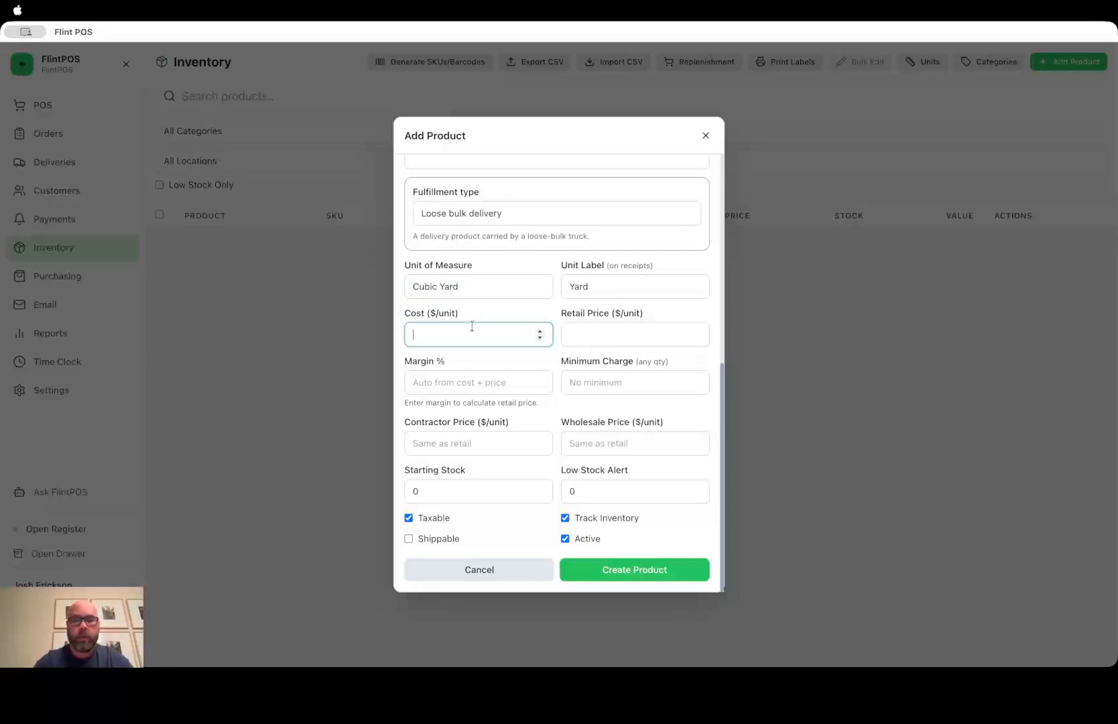
type("20")
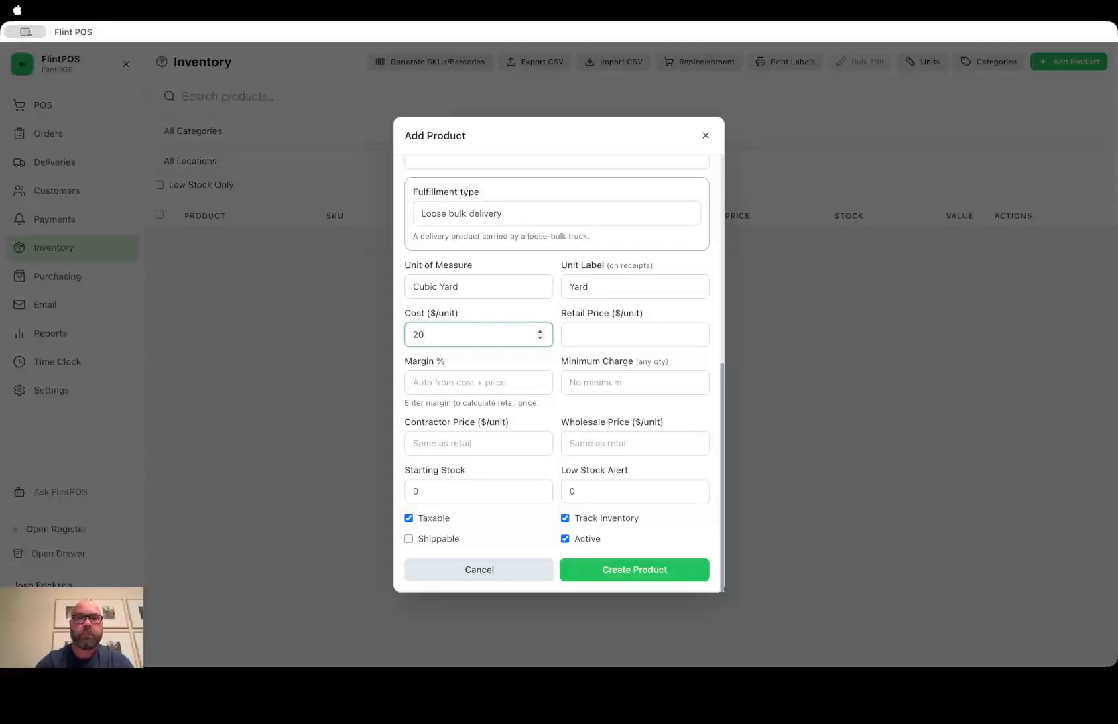
left_click(596, 335)
type("36")
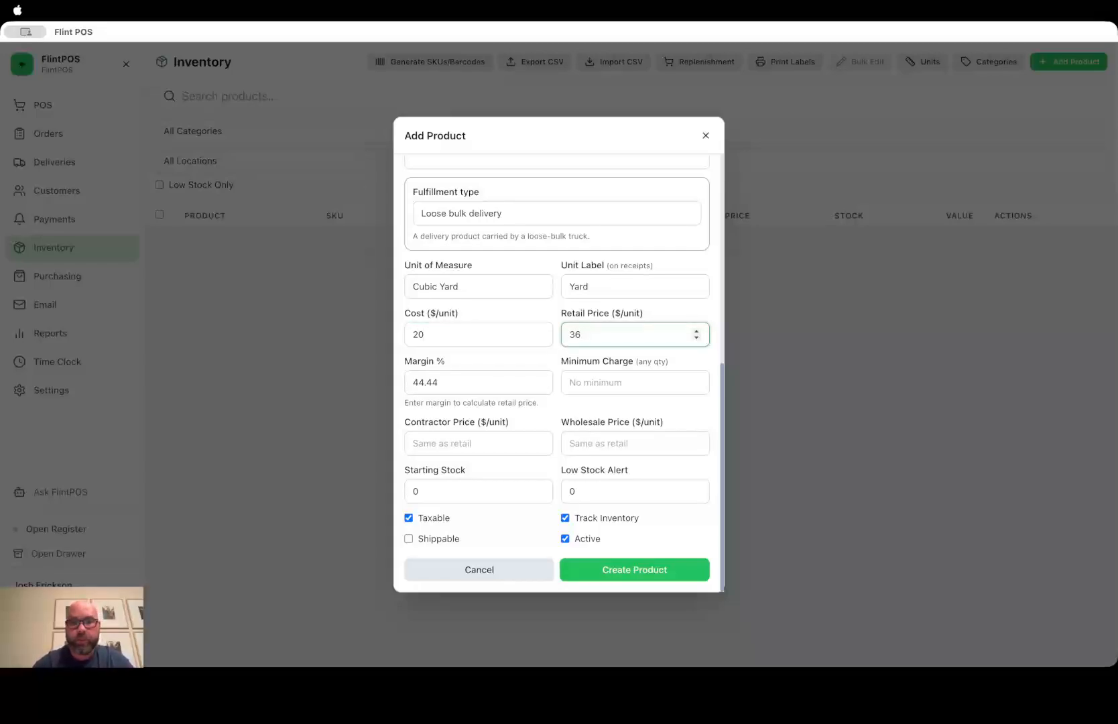
key("BackSpace")
type("5.9")
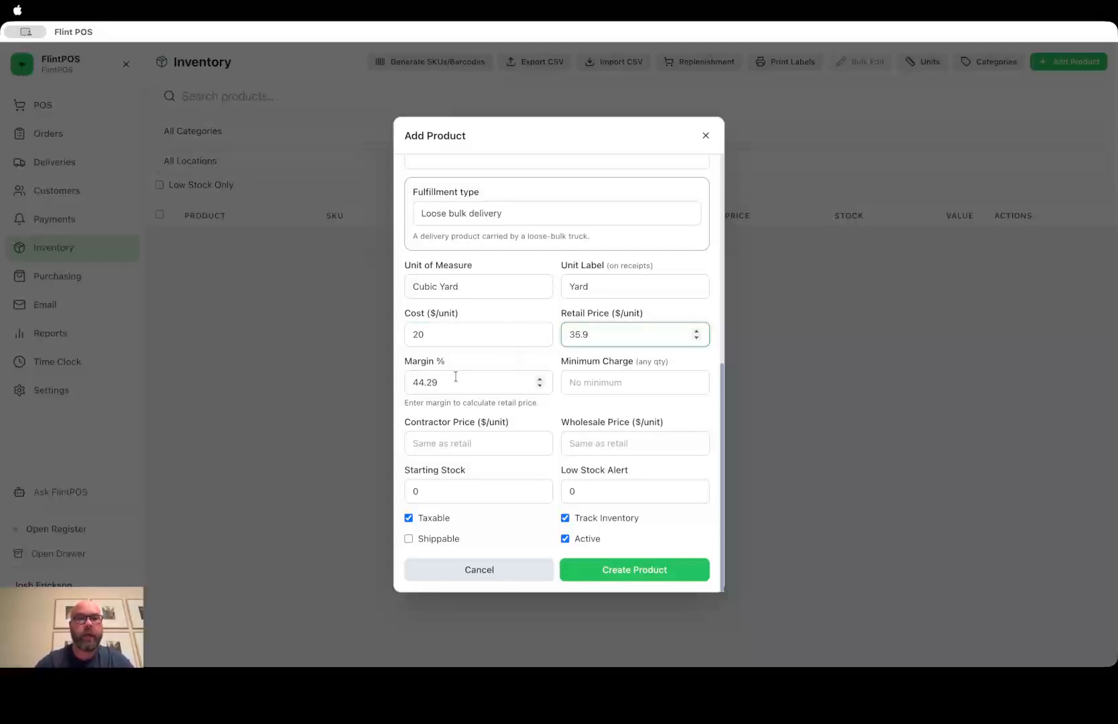
key("BackSpace")
key("BackSpace")
key("BackSpace")
type("6")
left_click(519, 372)
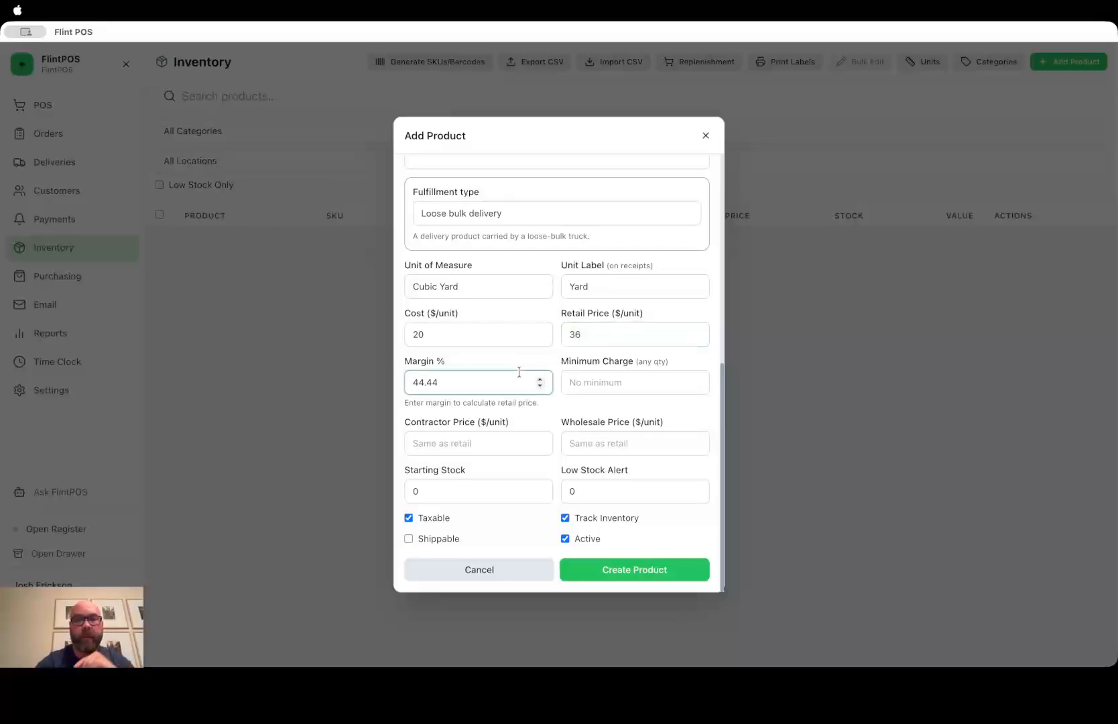
Step: Set the product's contractor price to $33.50 per unit
left_click(468, 448)
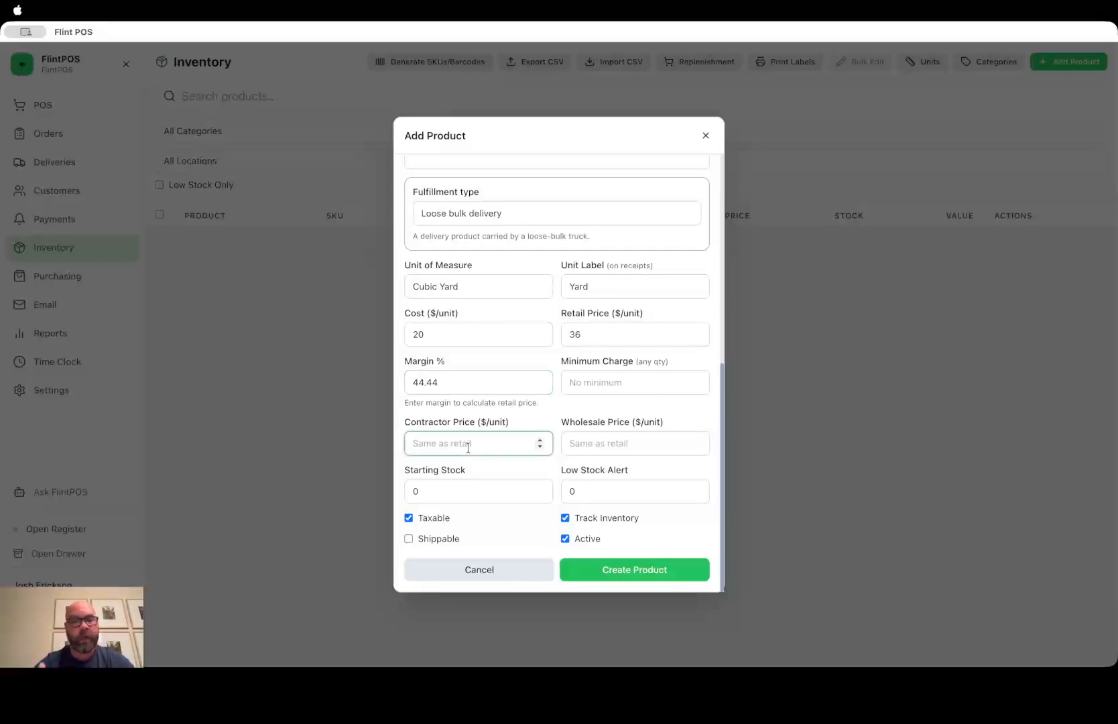
type("32")
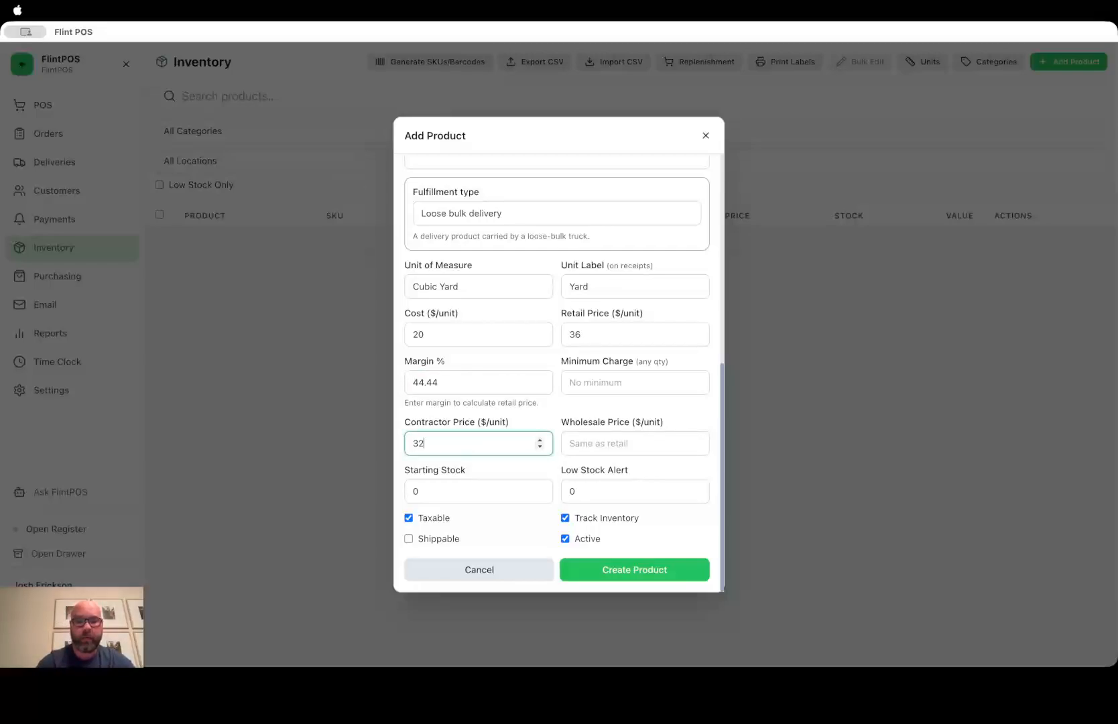
key("BackSpace")
type("03")
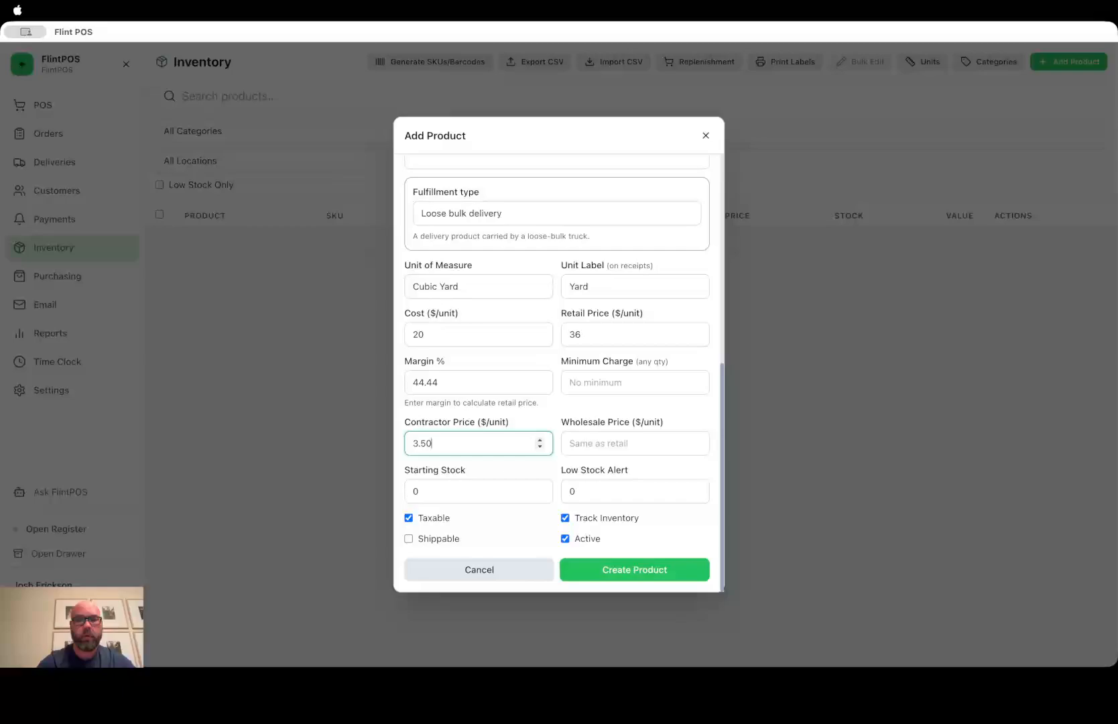
key("BackSpace")
key("BackSpace")
key("BackSpace")
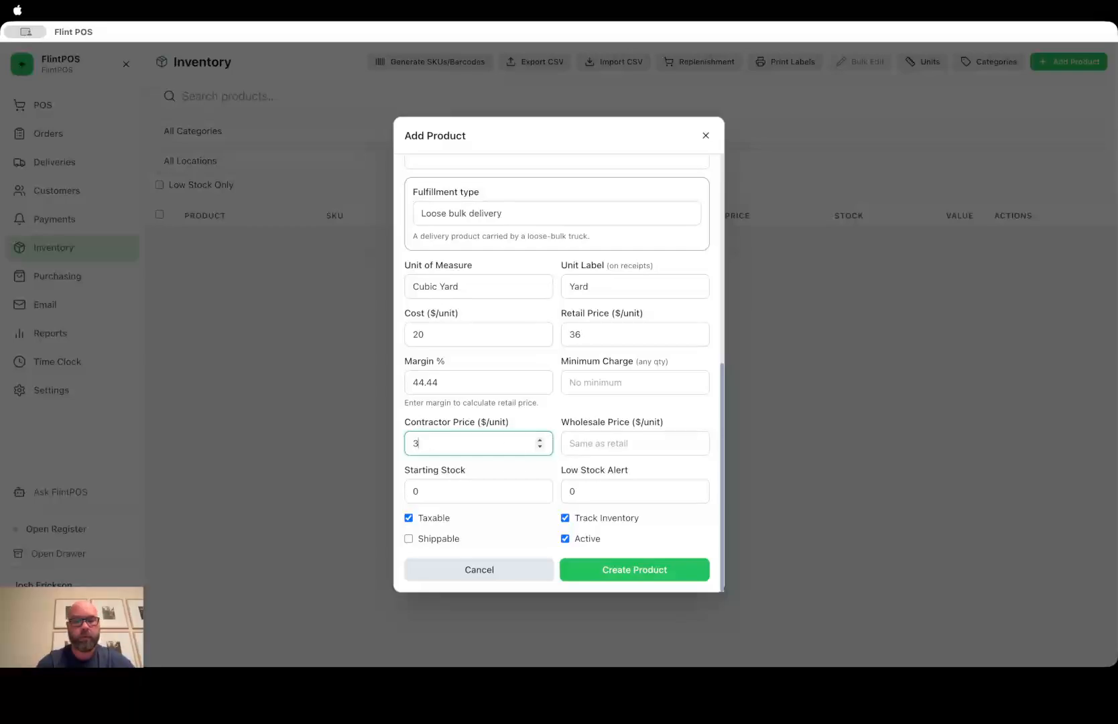
type("3.50")
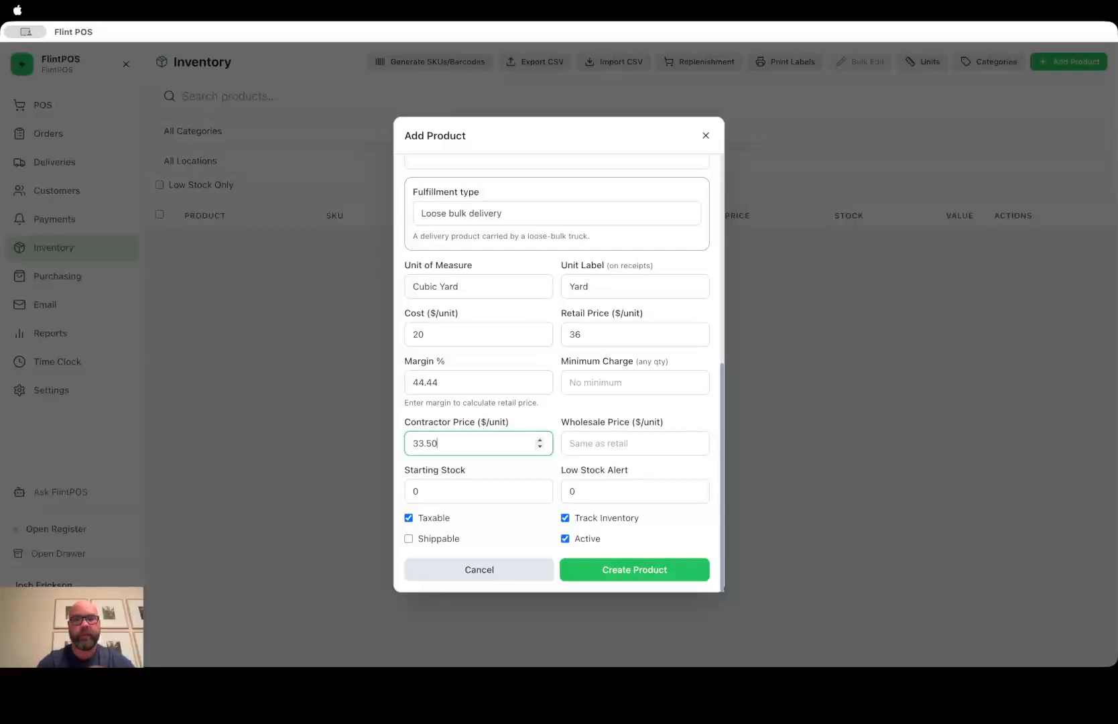
Step: Set the product's wholesale price to 0 per unit
left_click(665, 445)
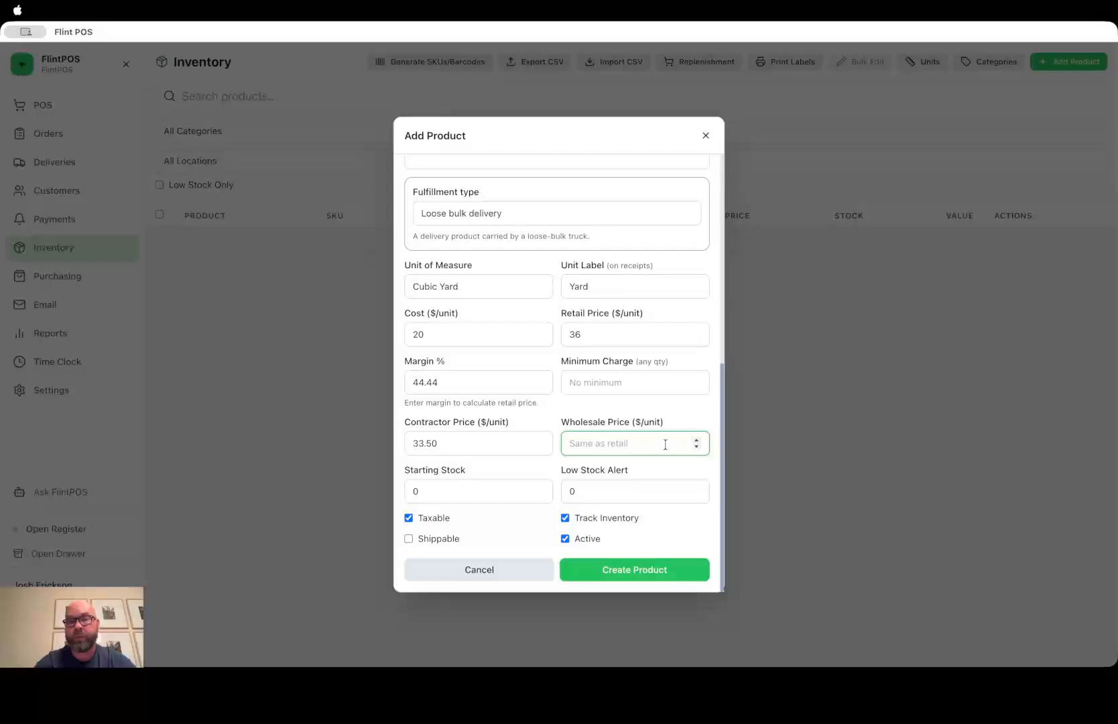
scroll(665, 445, "down", 2)
scroll(666, 444, "up", 3)
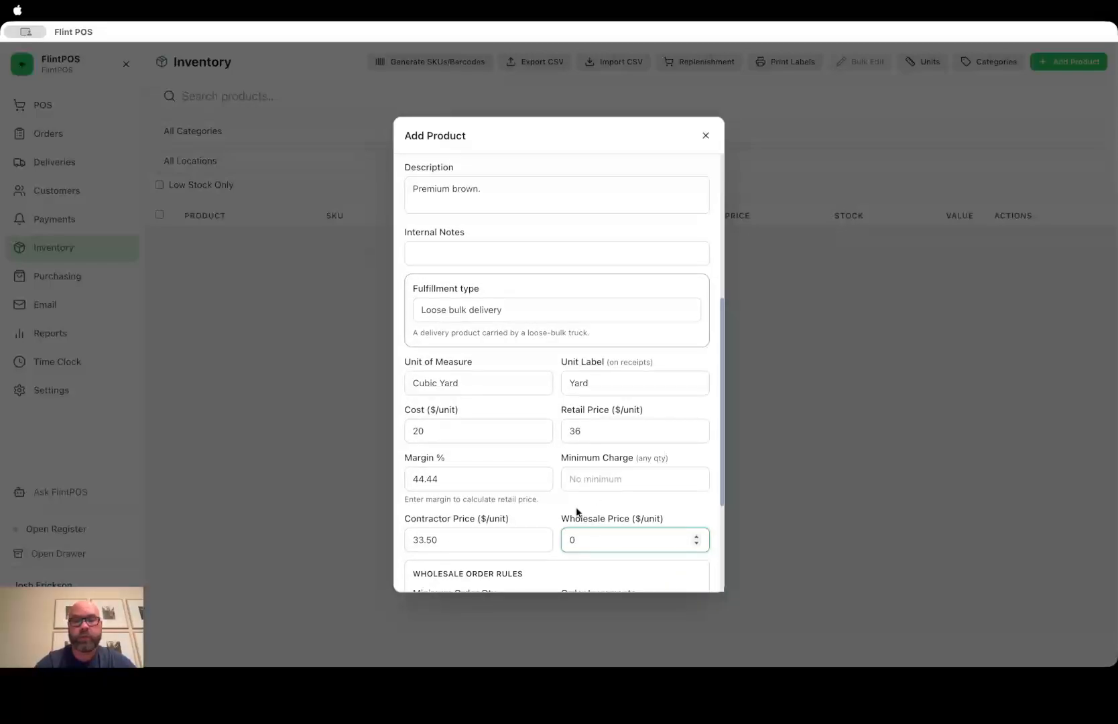
scroll(566, 513, "down", 5)
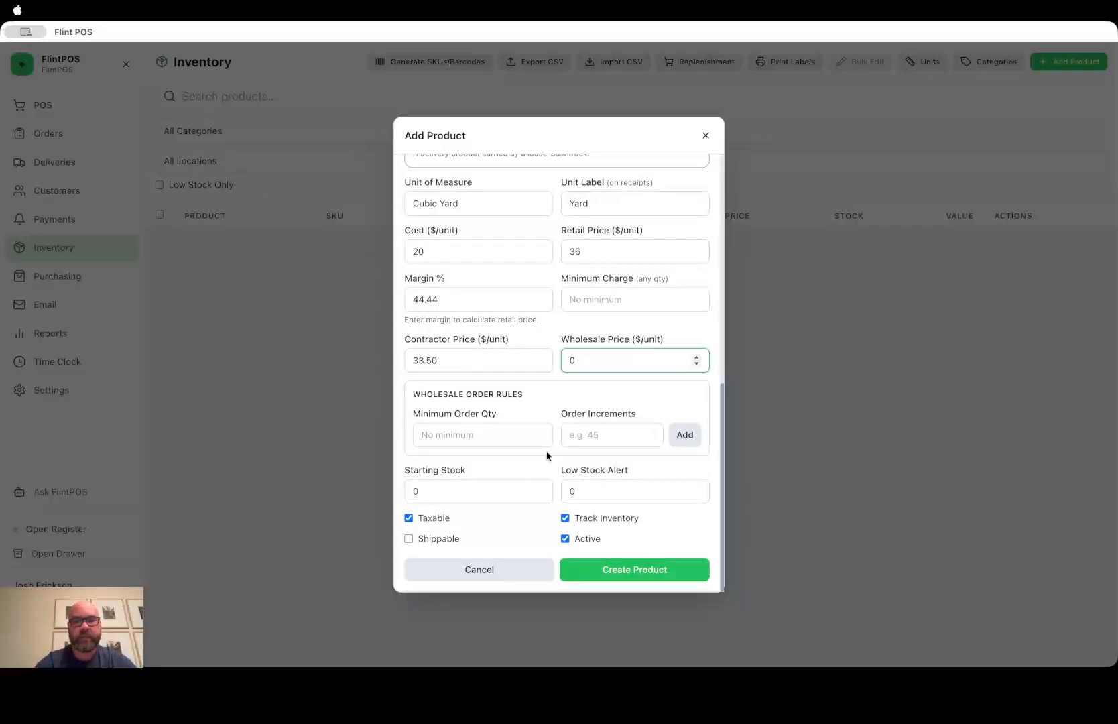
Step: Set the product's starting stock to 100 and create the product
left_click_drag(461, 495, 402, 499)
type("100")
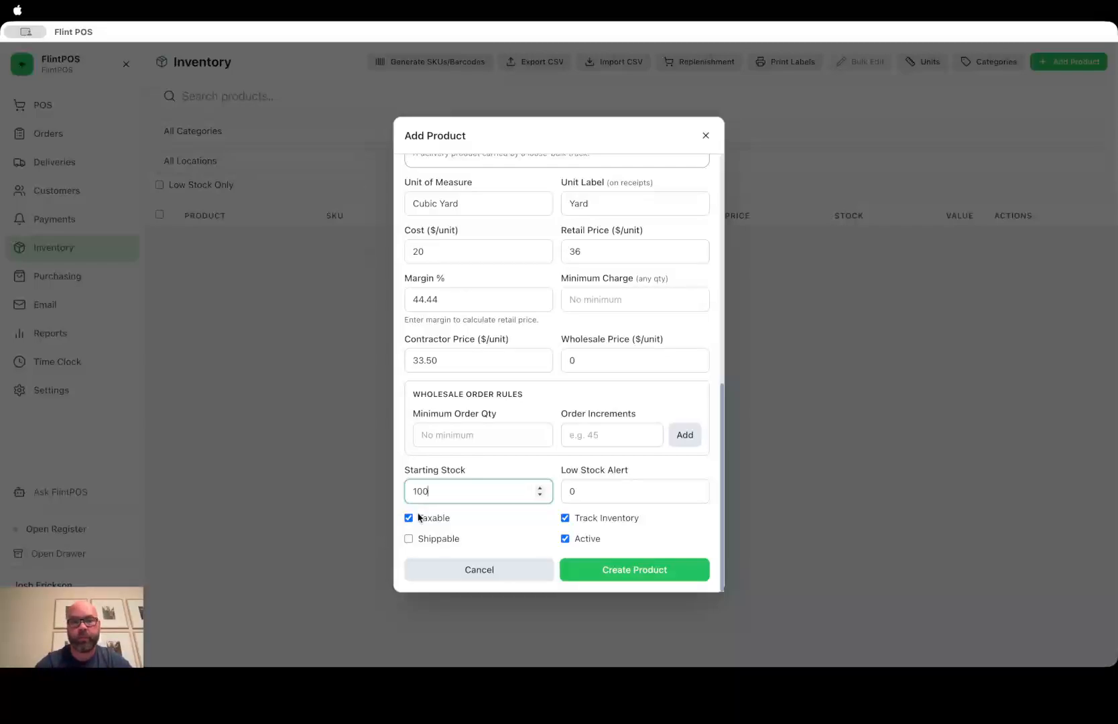
left_click(617, 571)
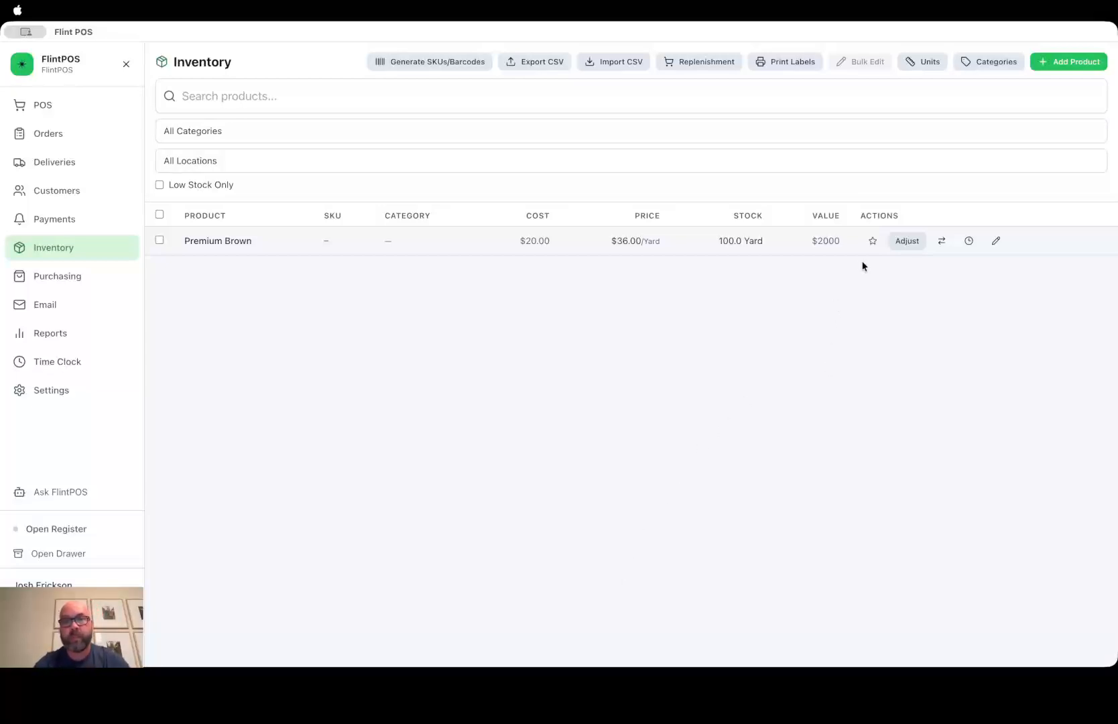
Step: Start a new top-level product category named Mulch
left_click(991, 65)
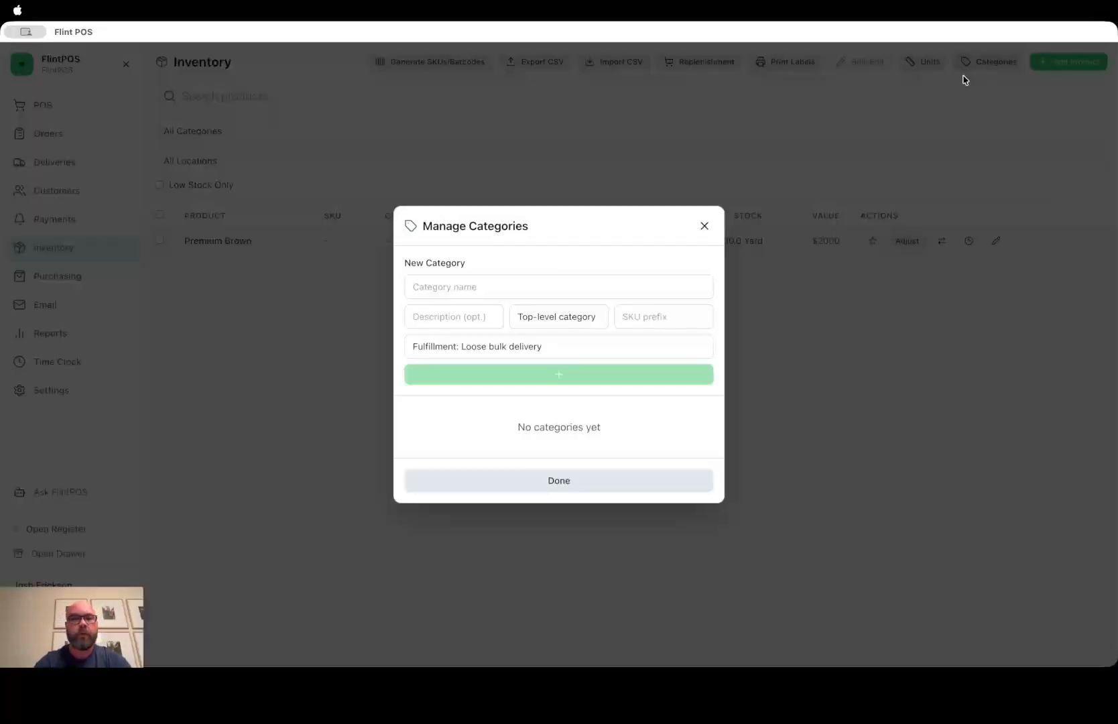
left_click(486, 292)
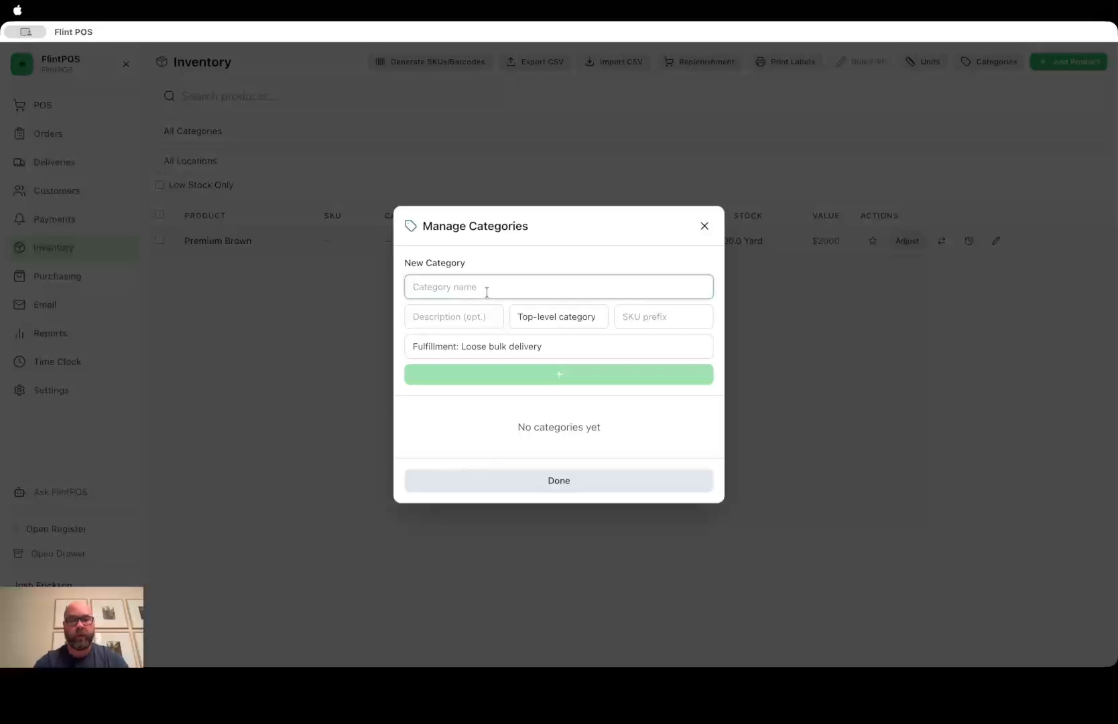
type("M<ulch")
key("BackSpace")
key("BackSpace")
key("BackSpace")
key("BackSpace")
key("BackSpace")
type("ulch")
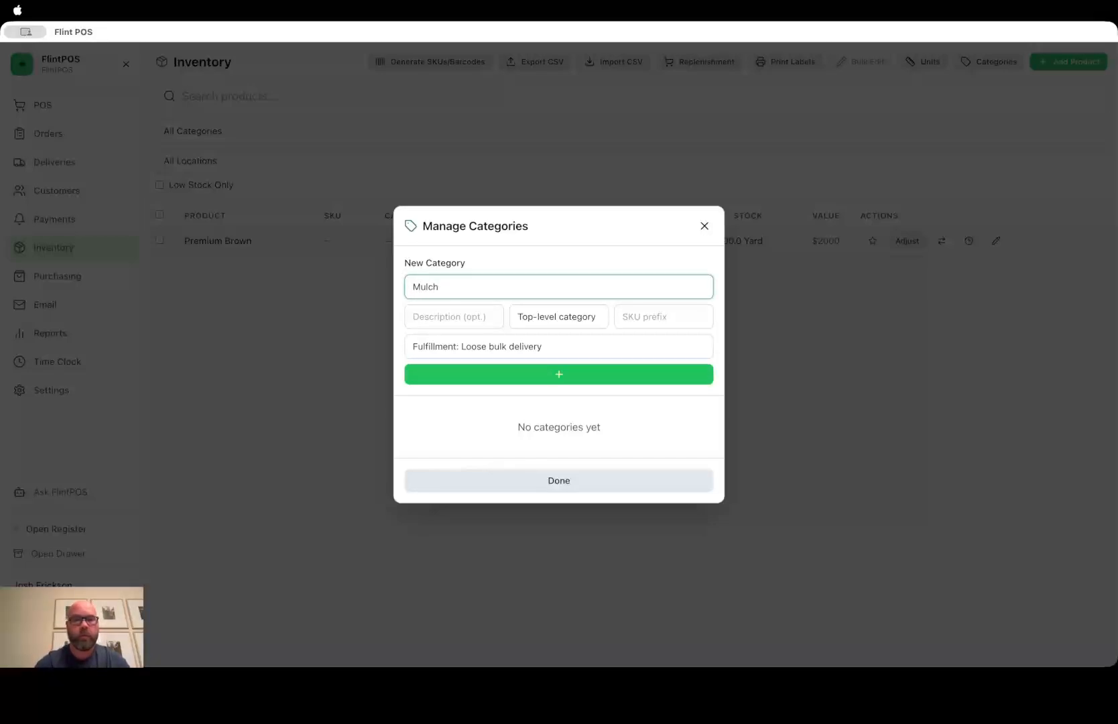
Step: Set the Mulch category's fulfillment to Loose bulk delivery, create it, and finish managing categories
left_click(562, 356)
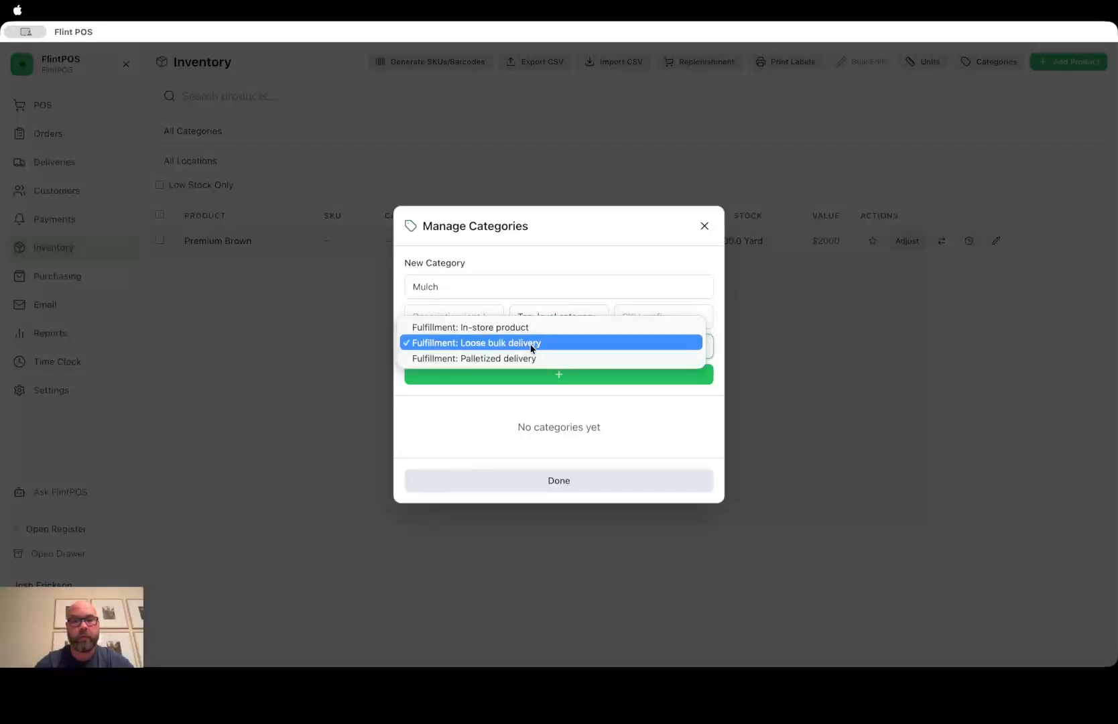
left_click(532, 344)
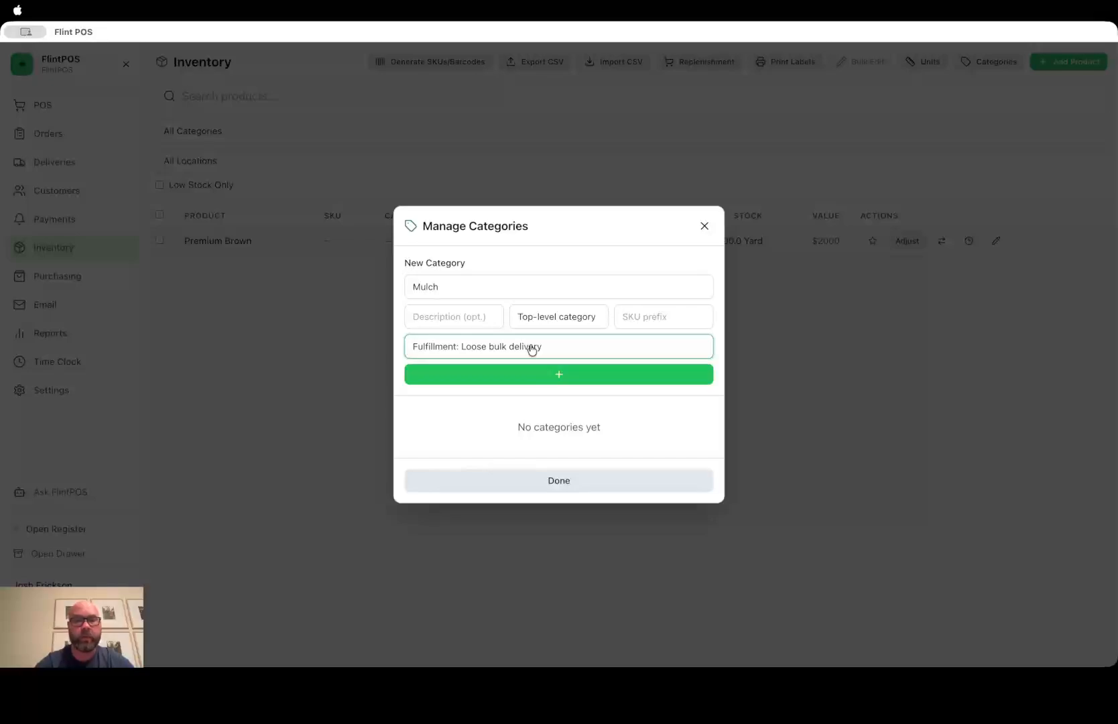
left_click(539, 372)
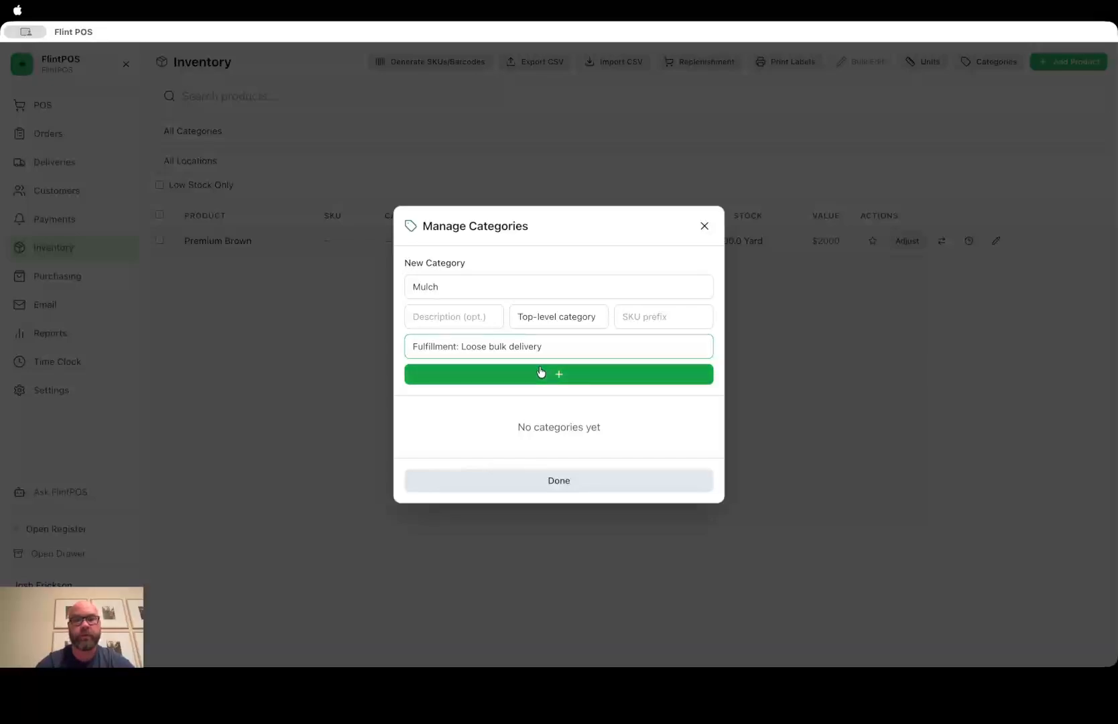
left_click(555, 481)
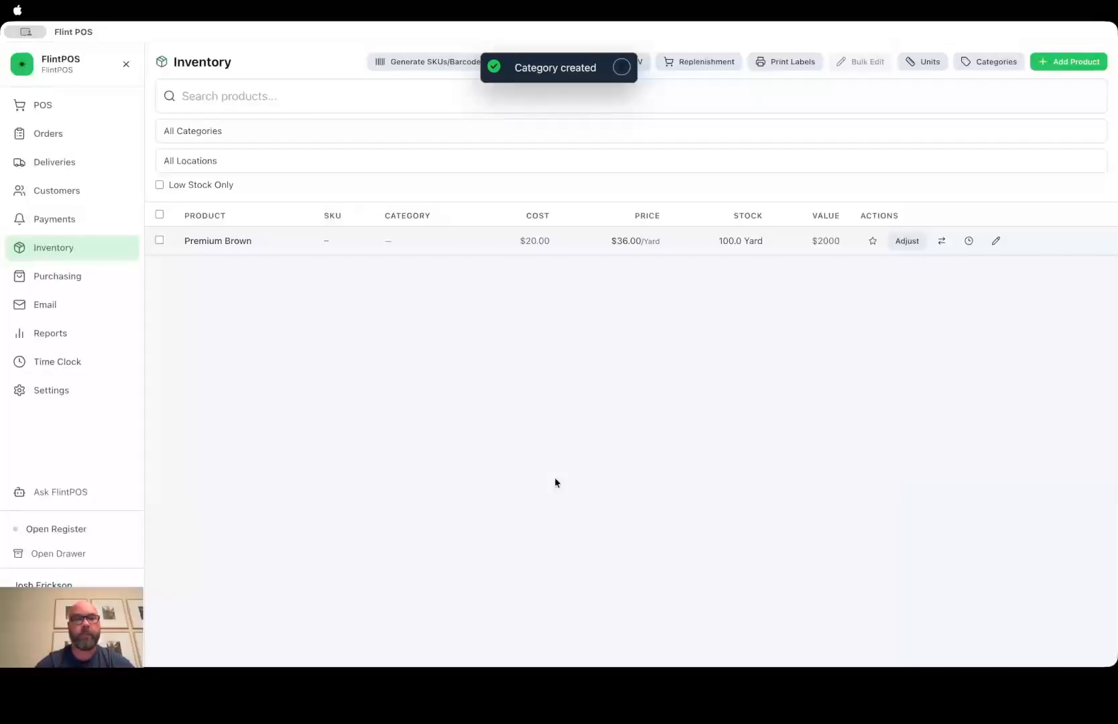
Step: Assign the Premium Brown product to the Mulch category
left_click(224, 248)
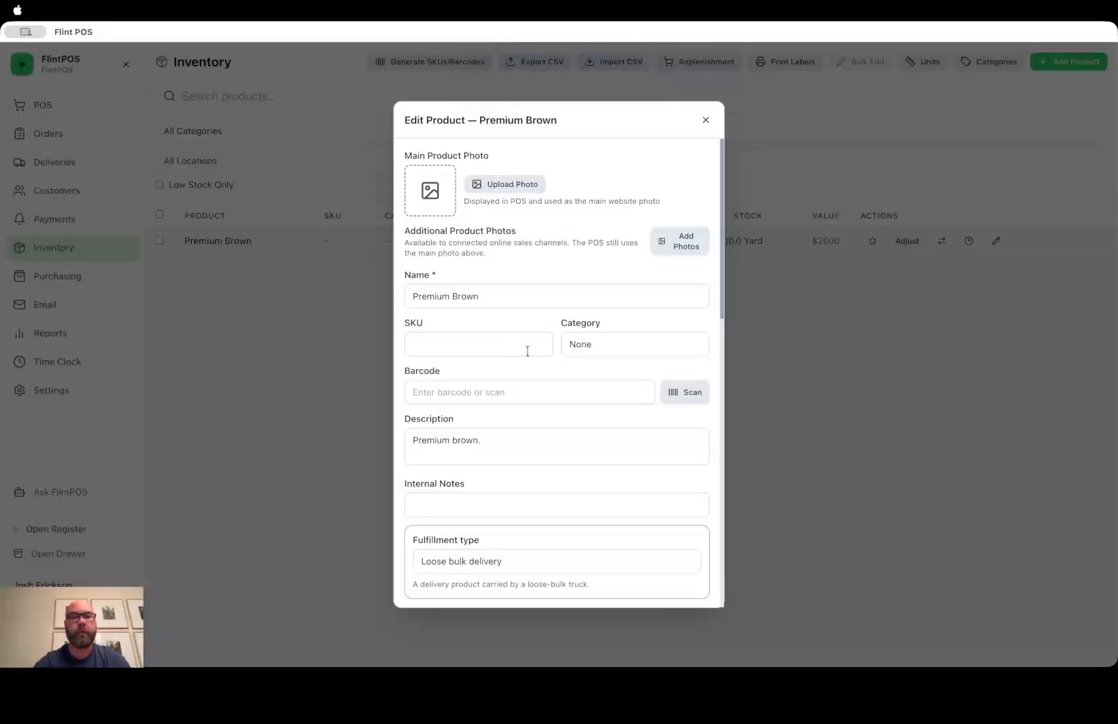
left_click(606, 352)
left_click(602, 356)
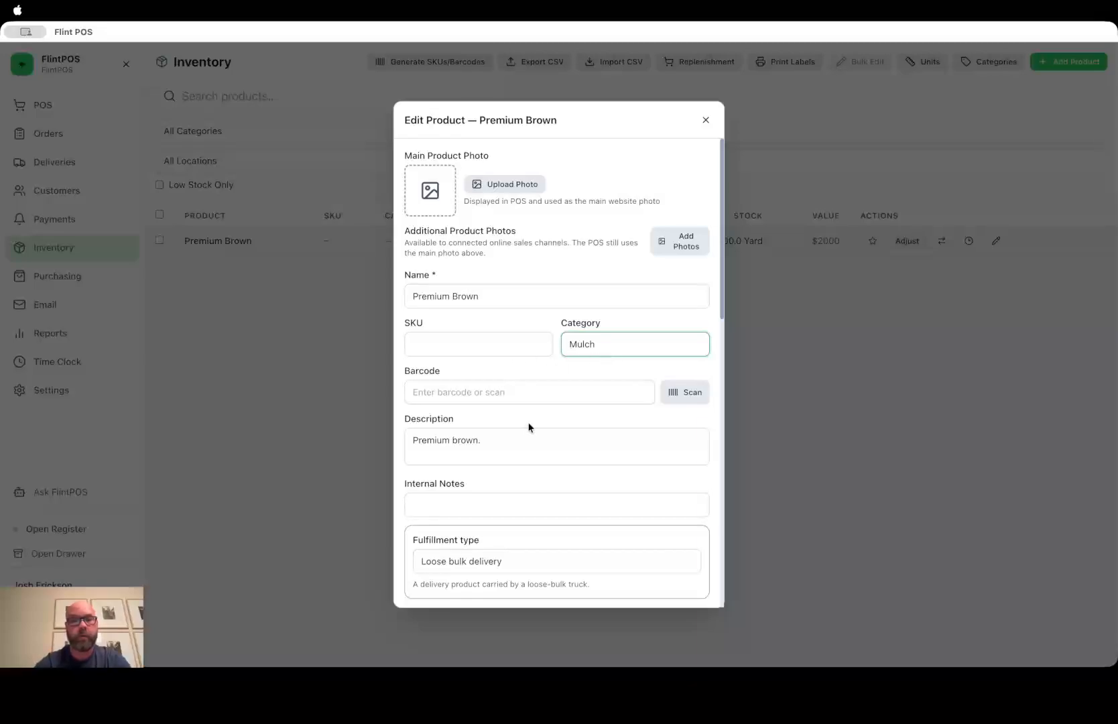
scroll(532, 429, "down", 1)
left_click(519, 300)
left_click(645, 300)
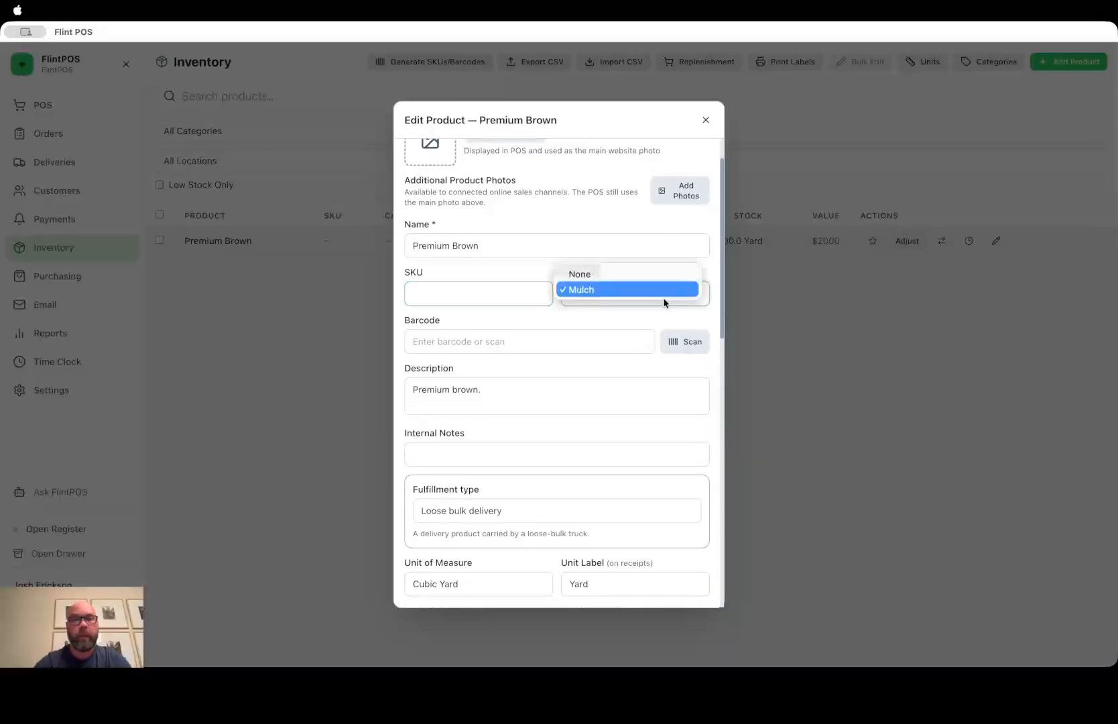
left_click(610, 315)
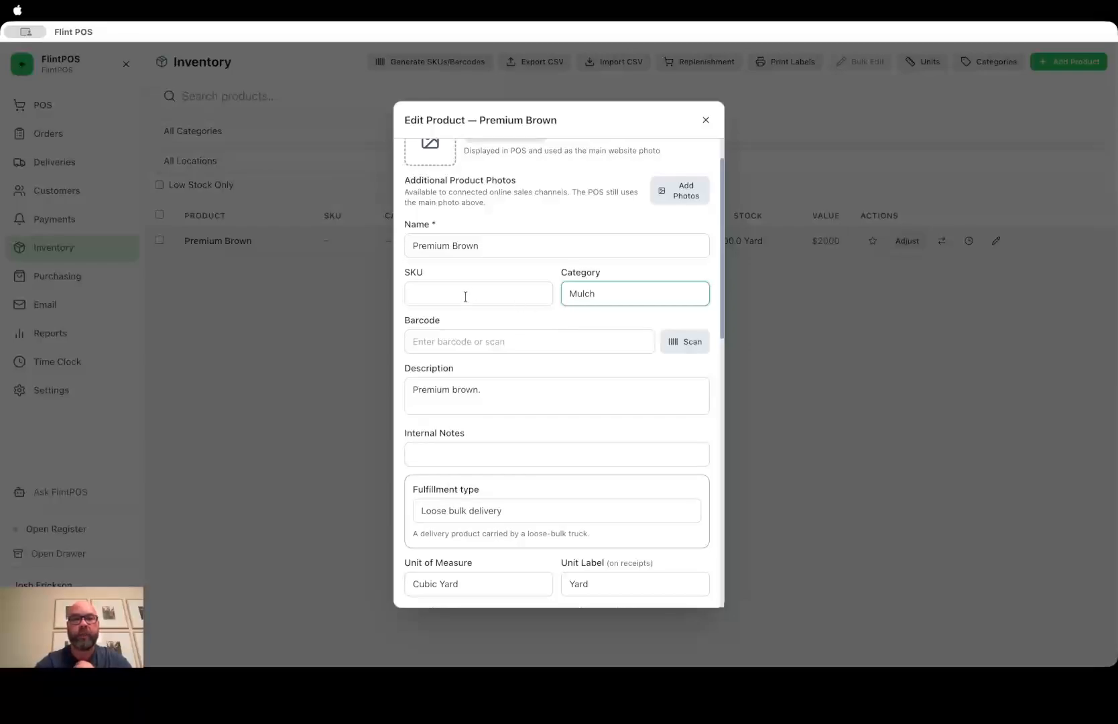
Step: Fill in a new alternate unit of measure for Premium Brown labelled Bushel with a base quantity of .0435
scroll(465, 296, "down", 1)
scroll(481, 314, "down", 5)
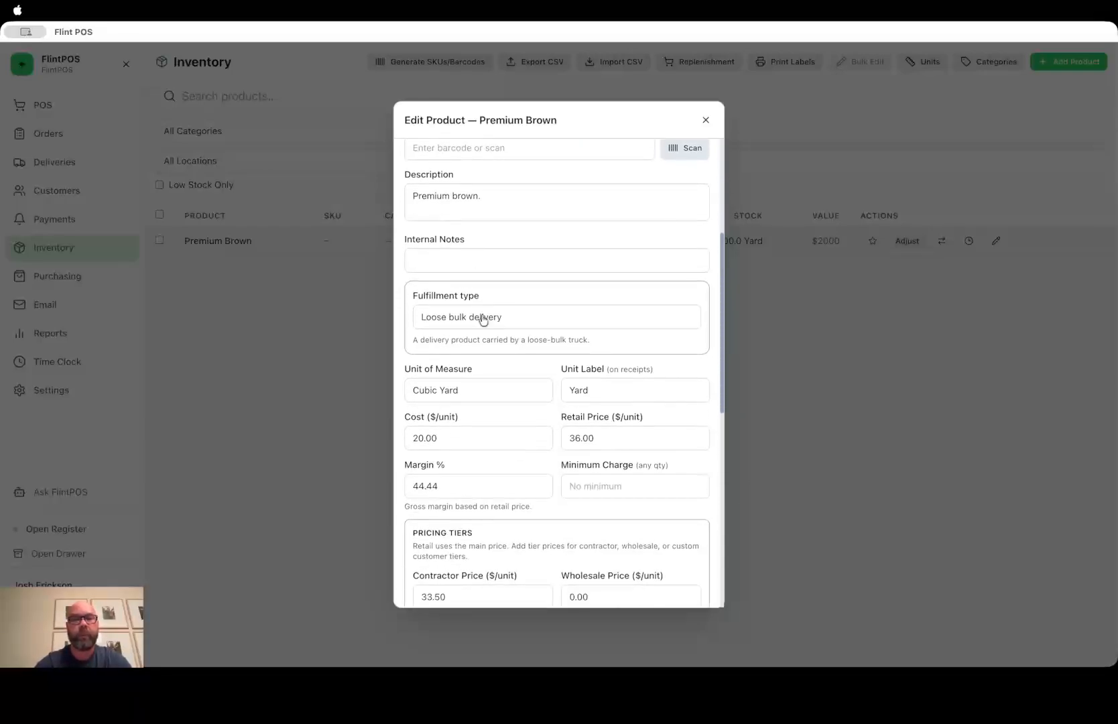
scroll(482, 314, "down", 6)
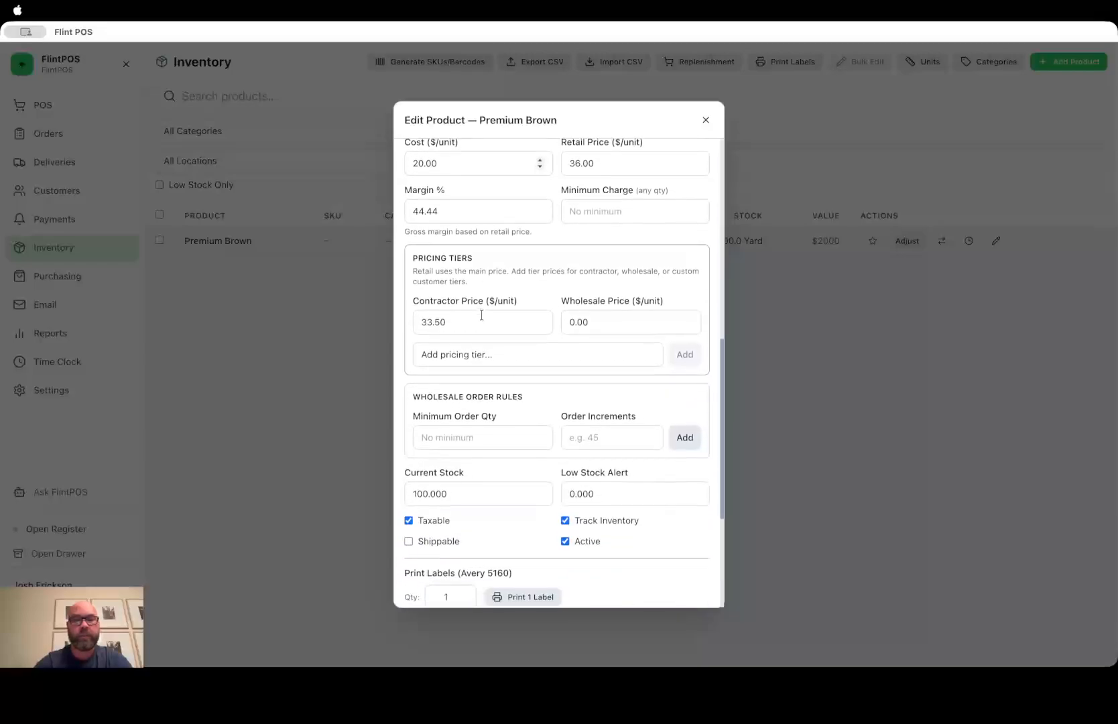
scroll(481, 314, "down", 1)
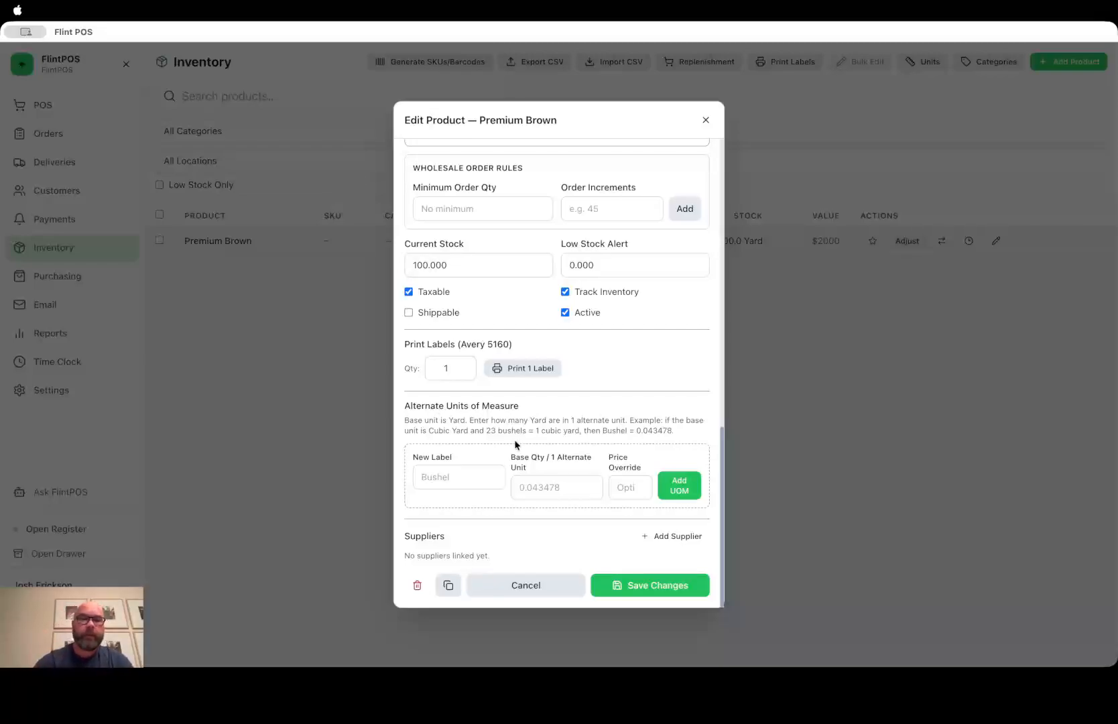
left_click(454, 476)
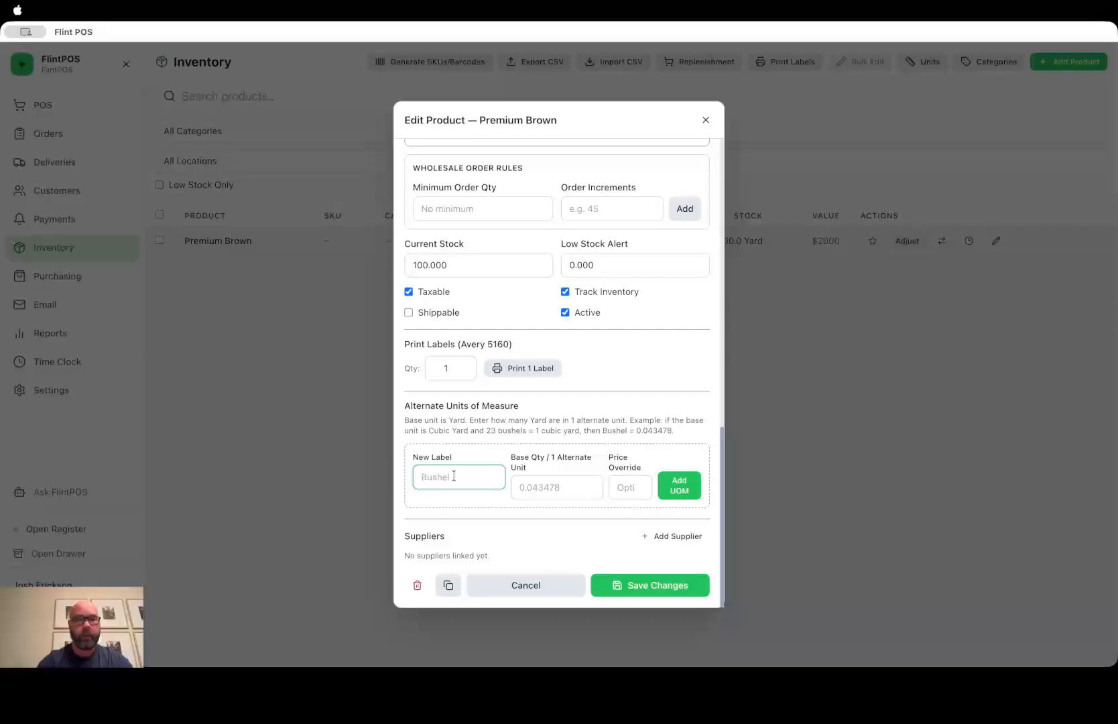
type("Bushel")
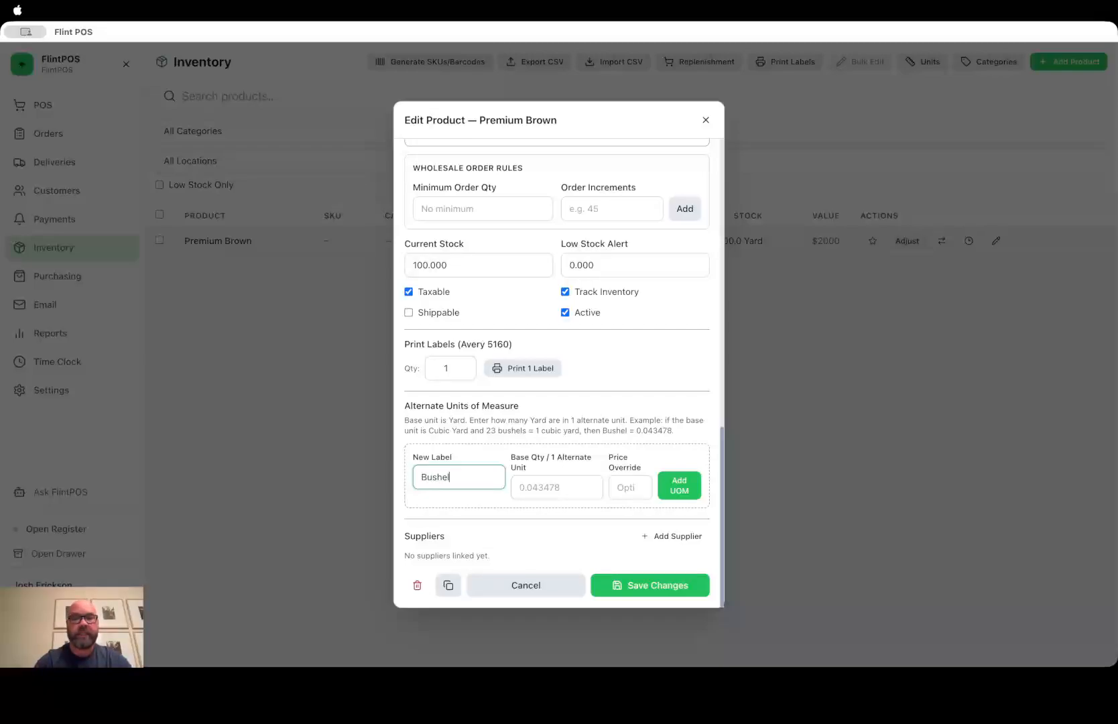
left_click(557, 487)
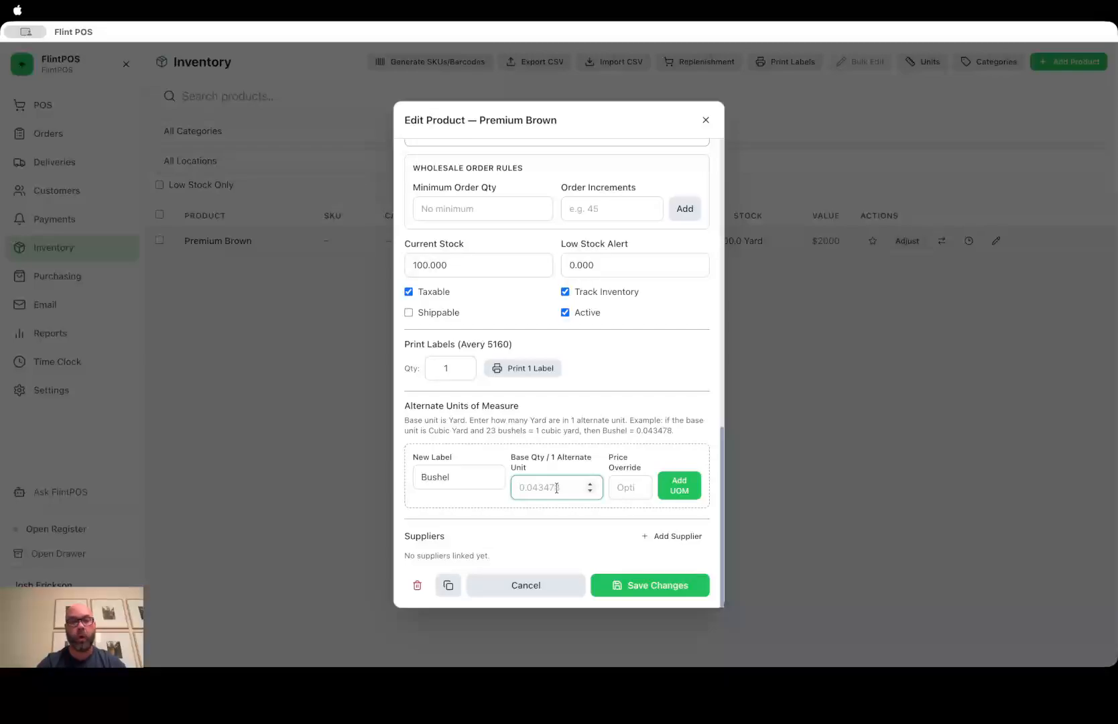
type(".0435")
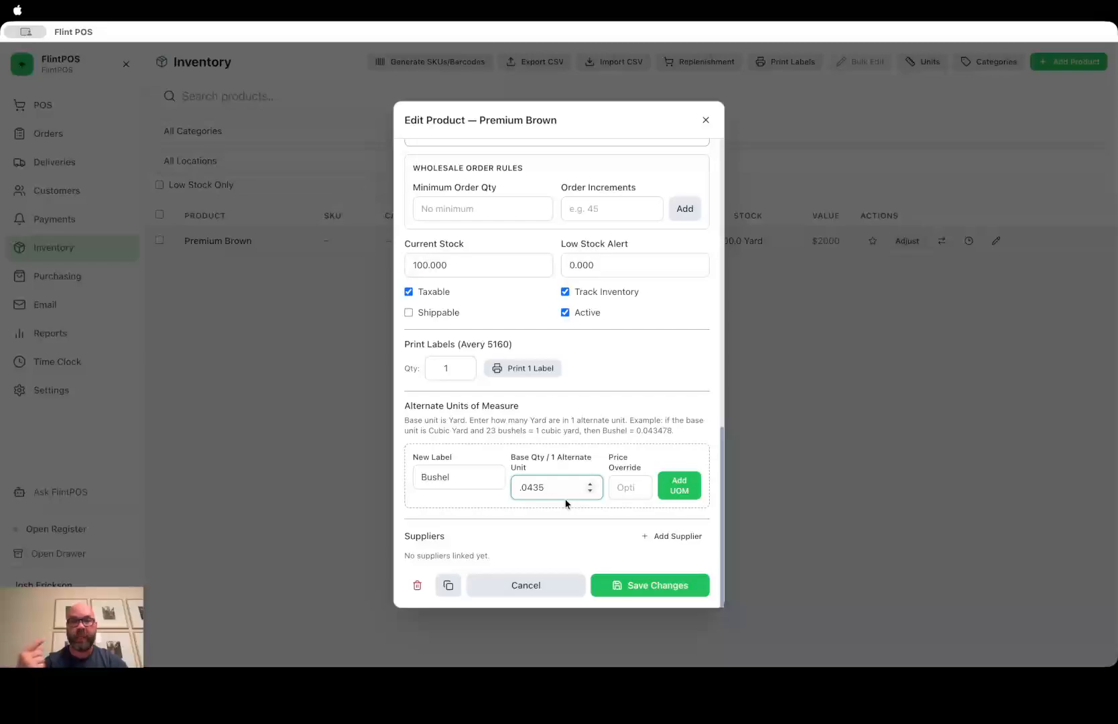
Step: Set the Bushel unit's price override to 3 and add the unit to the product
left_click(623, 488)
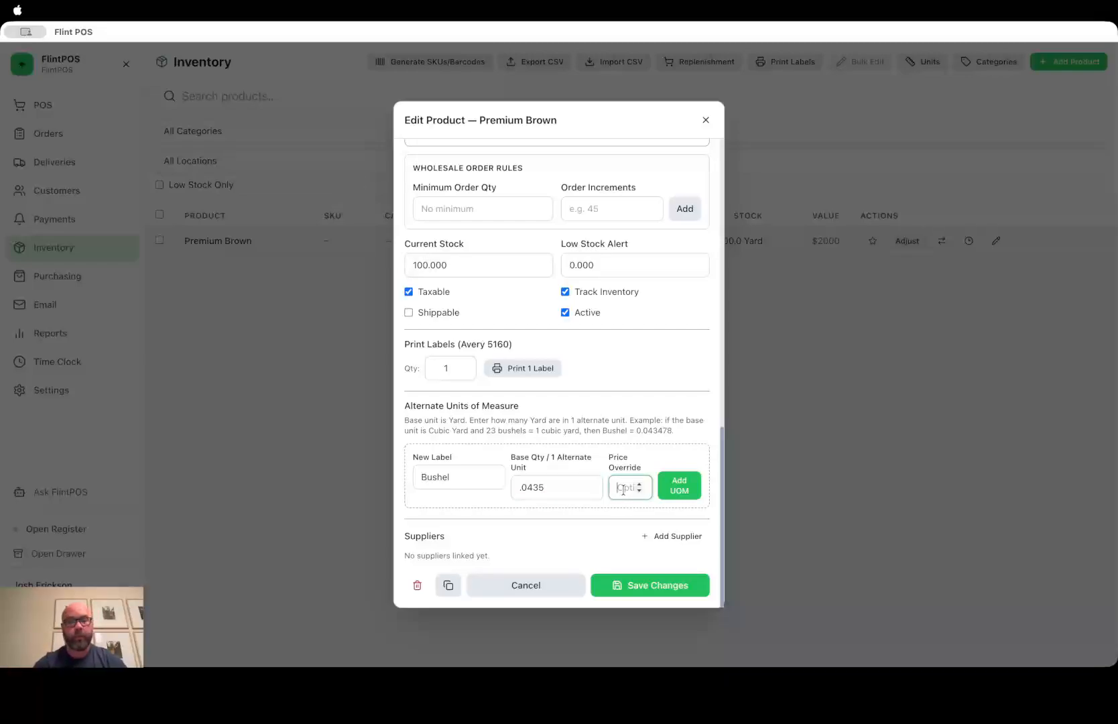
type("20")
key("BackSpace")
key("BackSpace")
type("3")
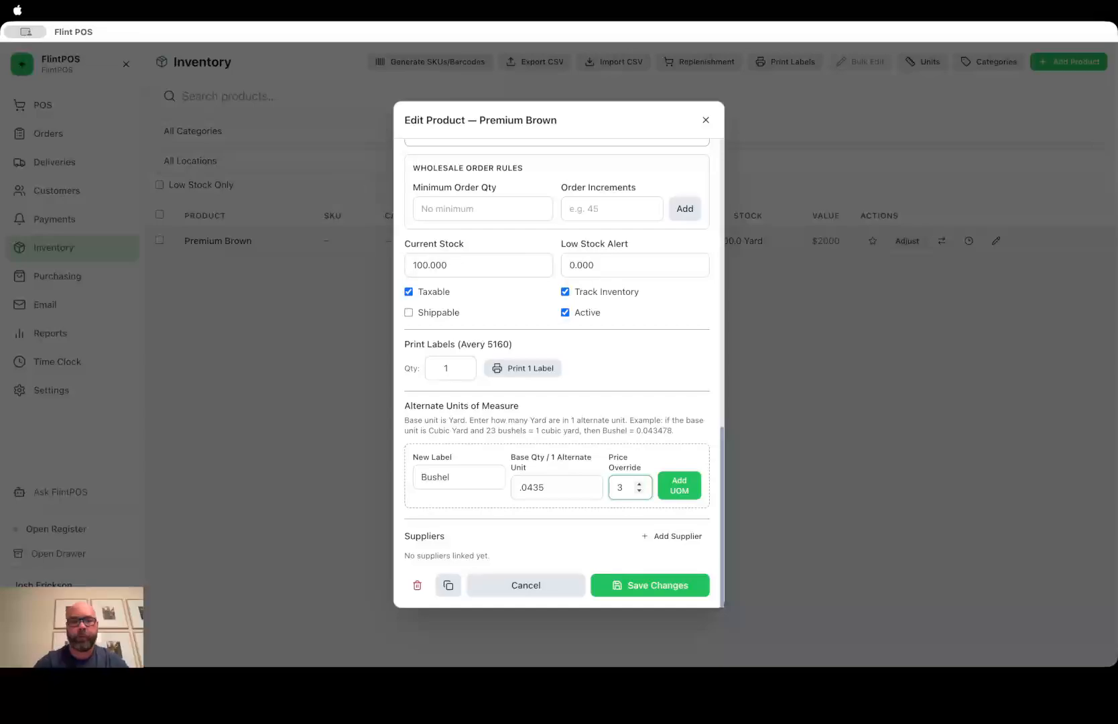
left_click(679, 489)
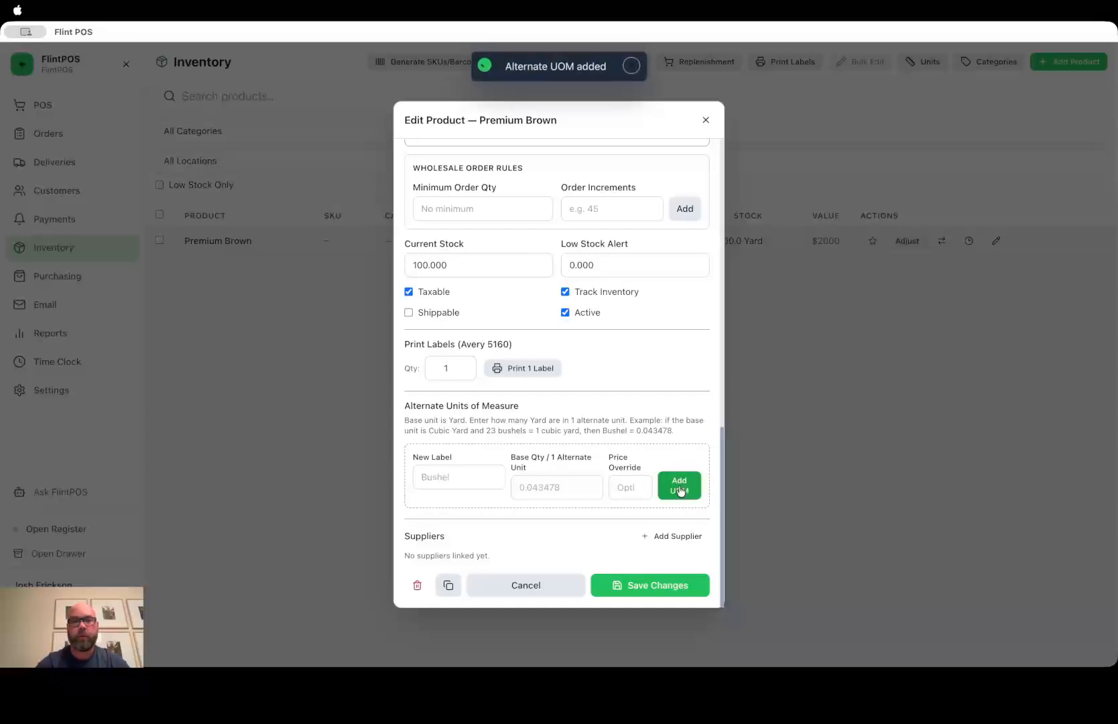
Step: Add a 1/2 yard alternate unit with base quantity .5 and price override 26, and save the product changes
scroll(649, 473, "down", 2)
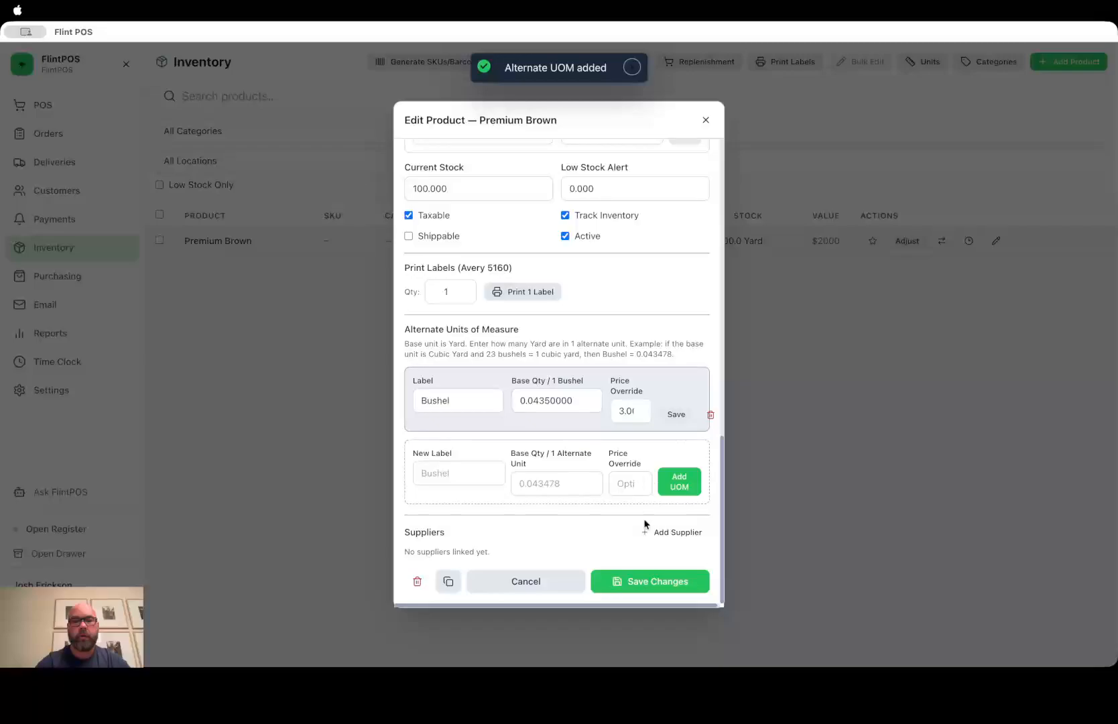
left_click(464, 472)
type("1/2 yard")
left_click(544, 484)
type(".5")
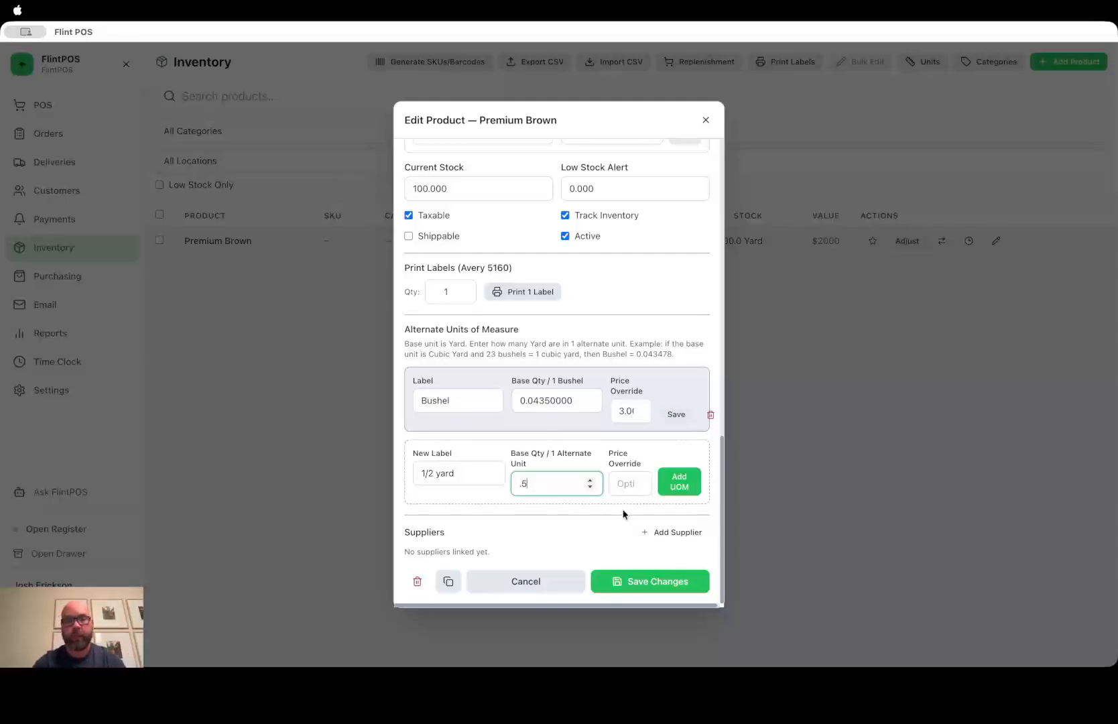
left_click(628, 485)
type("26")
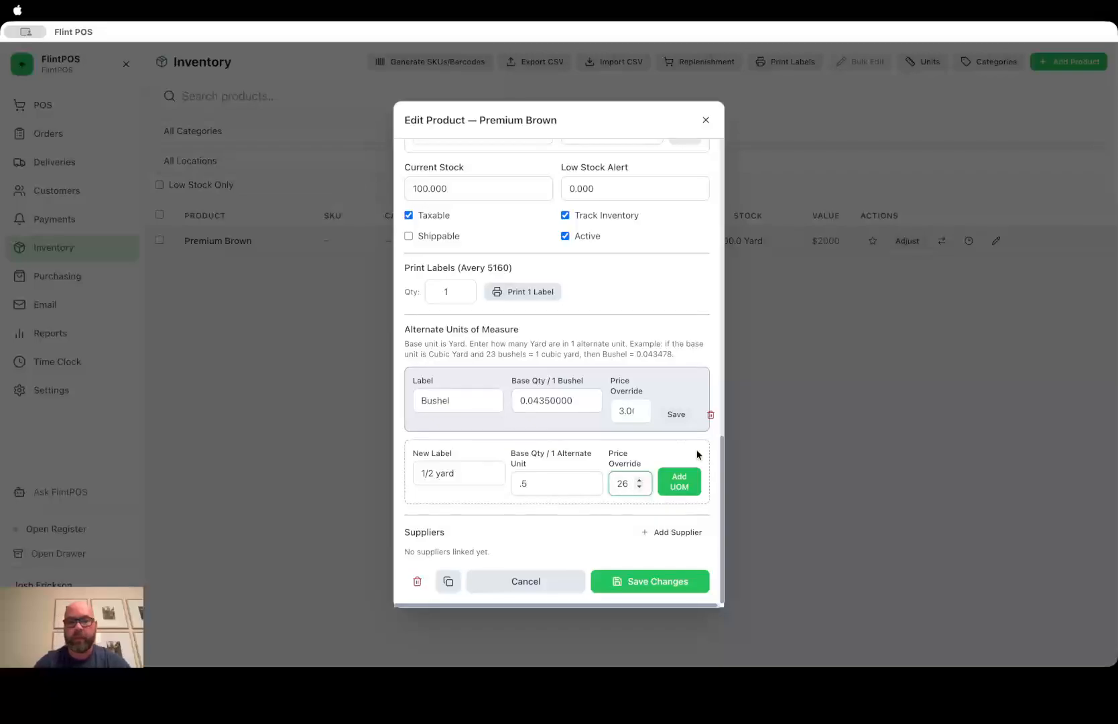
left_click(684, 483)
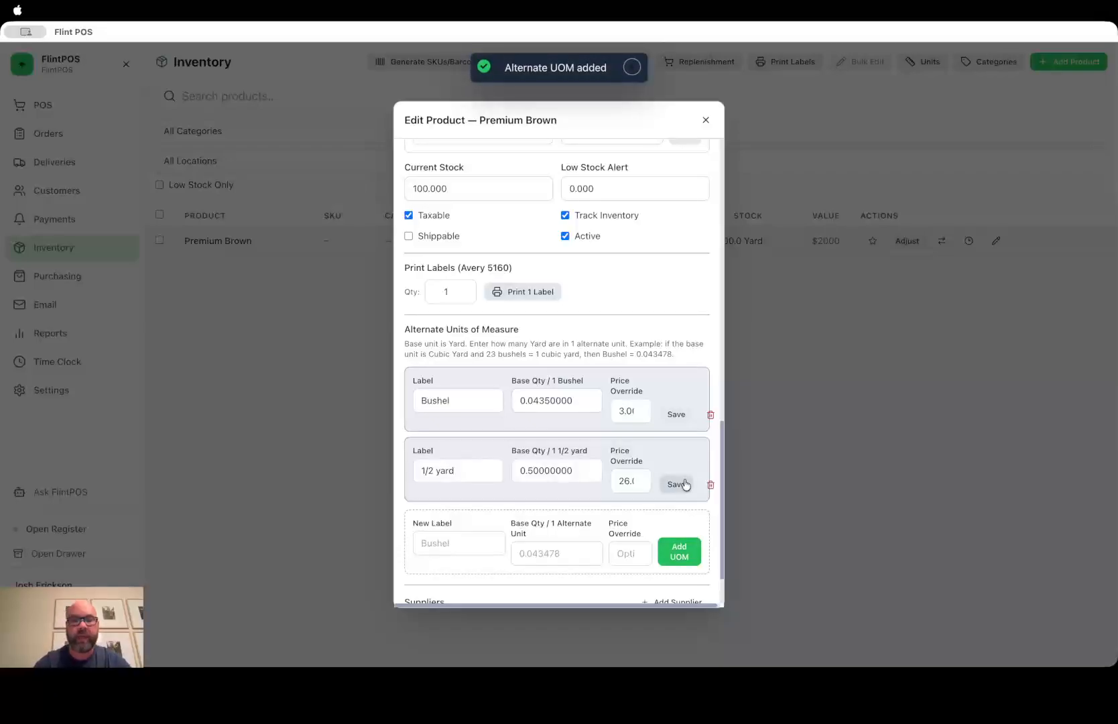
scroll(579, 546, "down", 2)
left_click(634, 582)
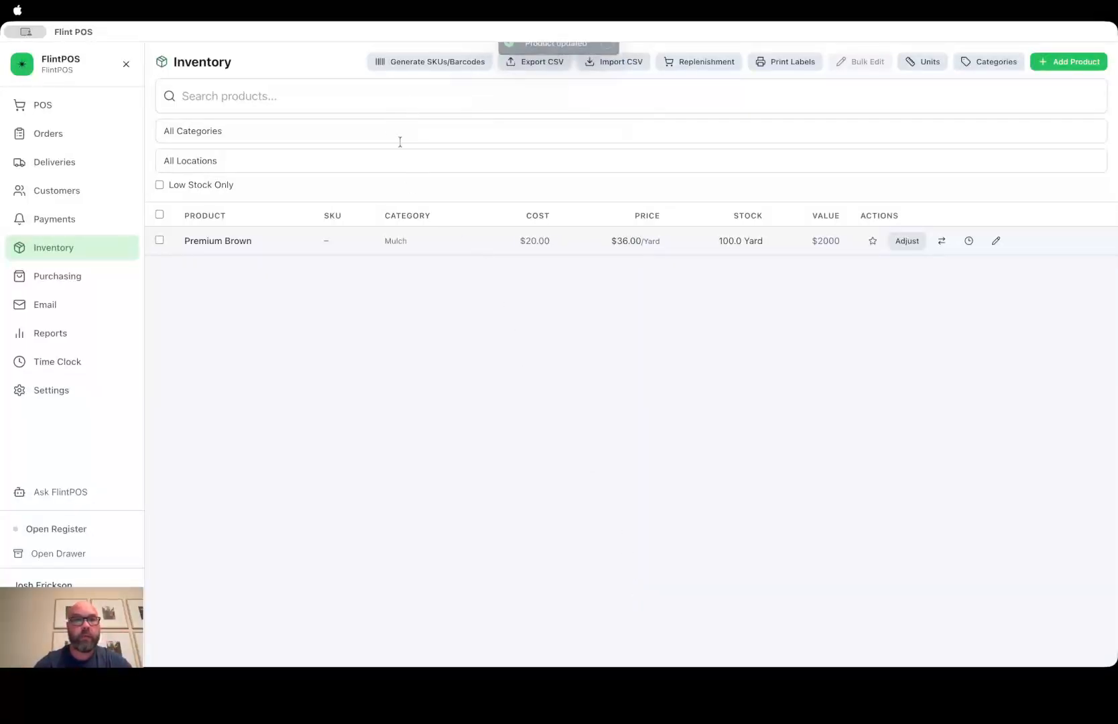
Step: Generate missing SKUs for the Mulch category, leaving out barcode generation
left_click(435, 69)
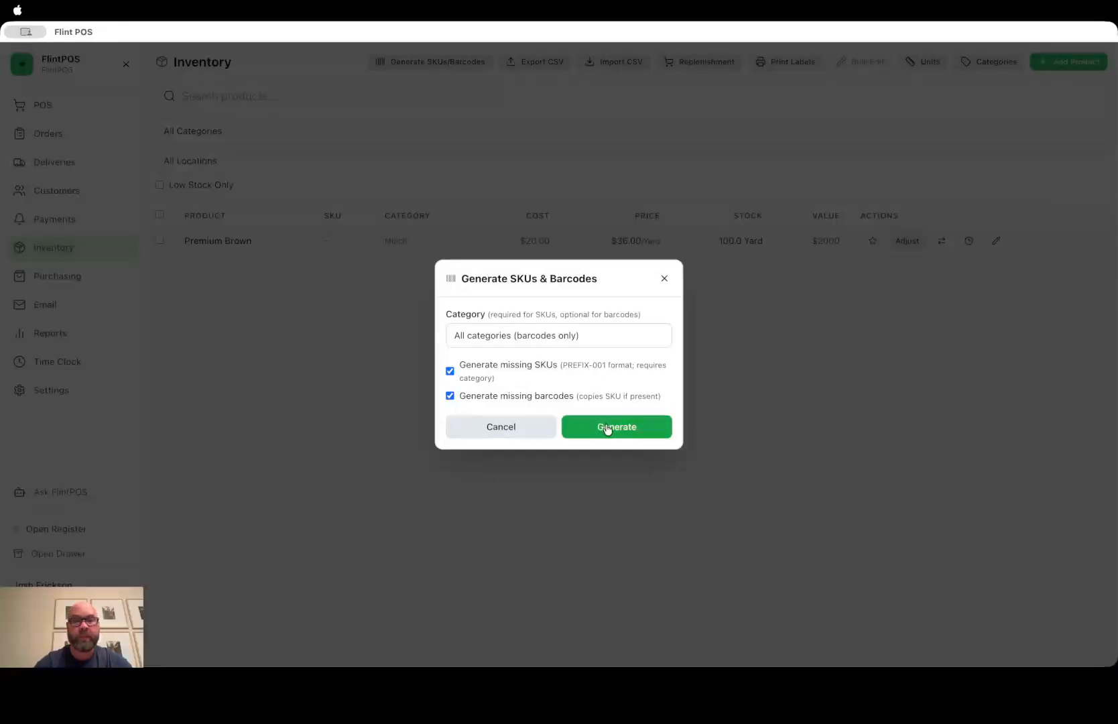
left_click(450, 396)
left_click(627, 432)
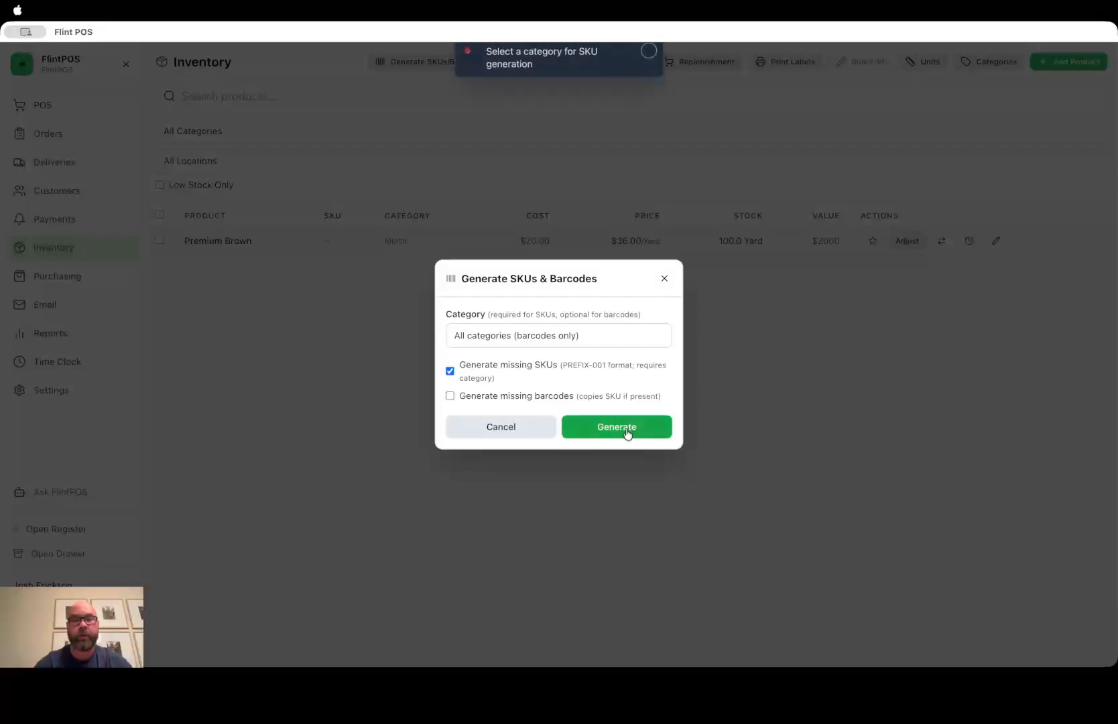
left_click(550, 337)
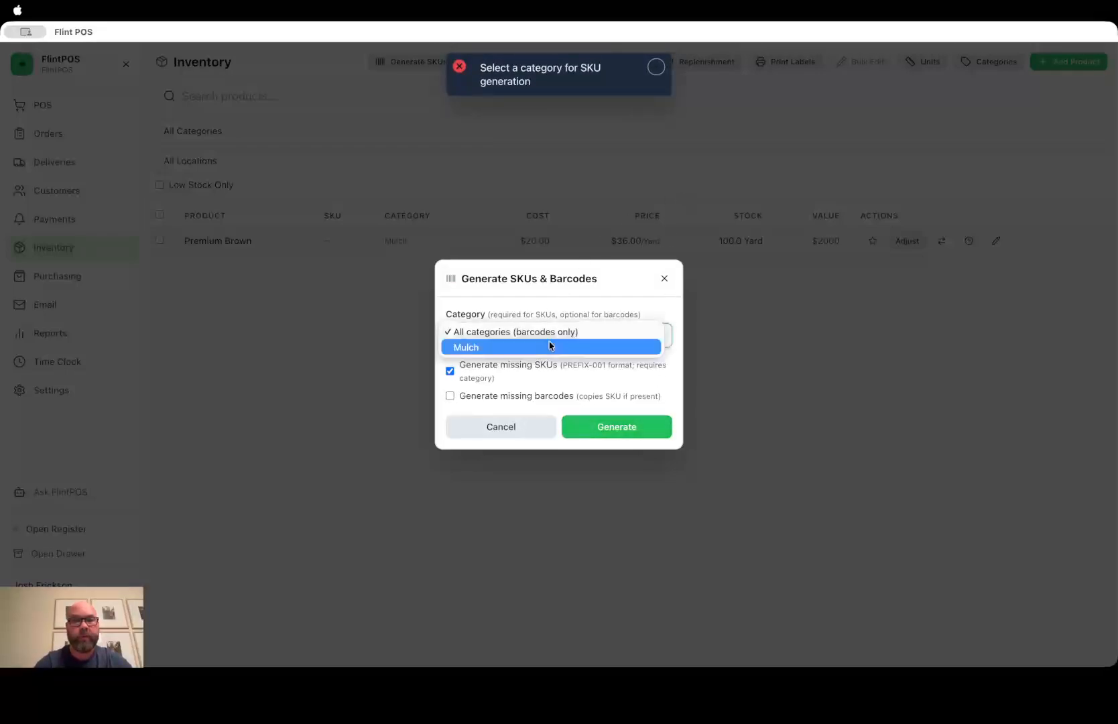
left_click(540, 347)
left_click(594, 427)
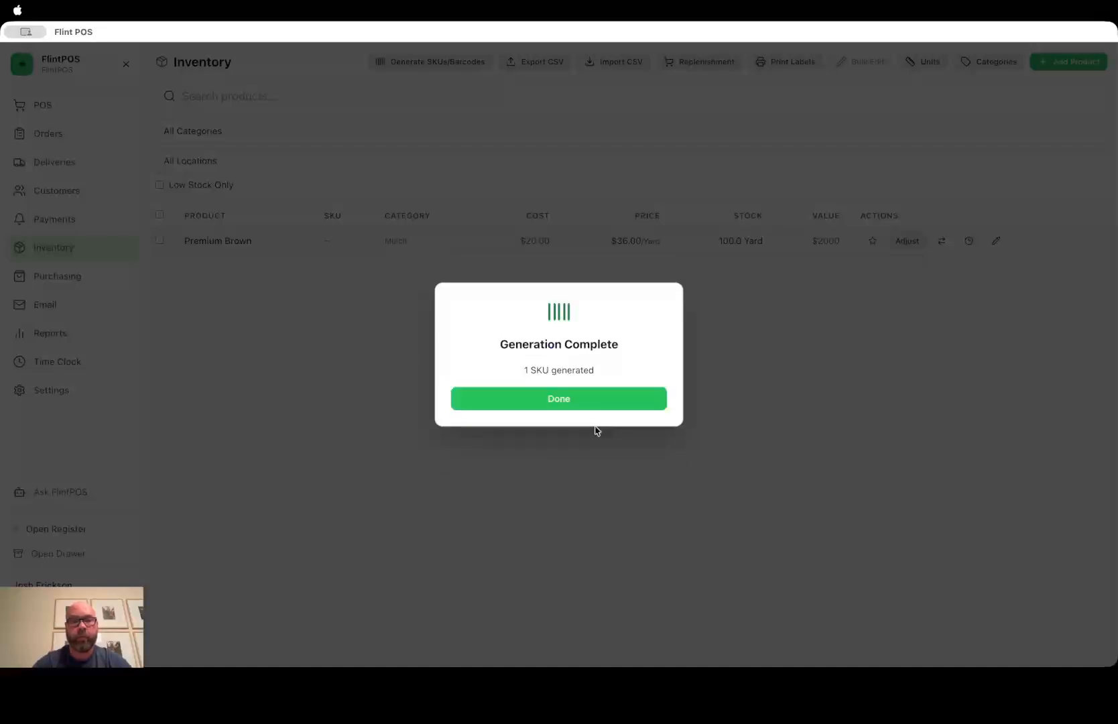
left_click(584, 408)
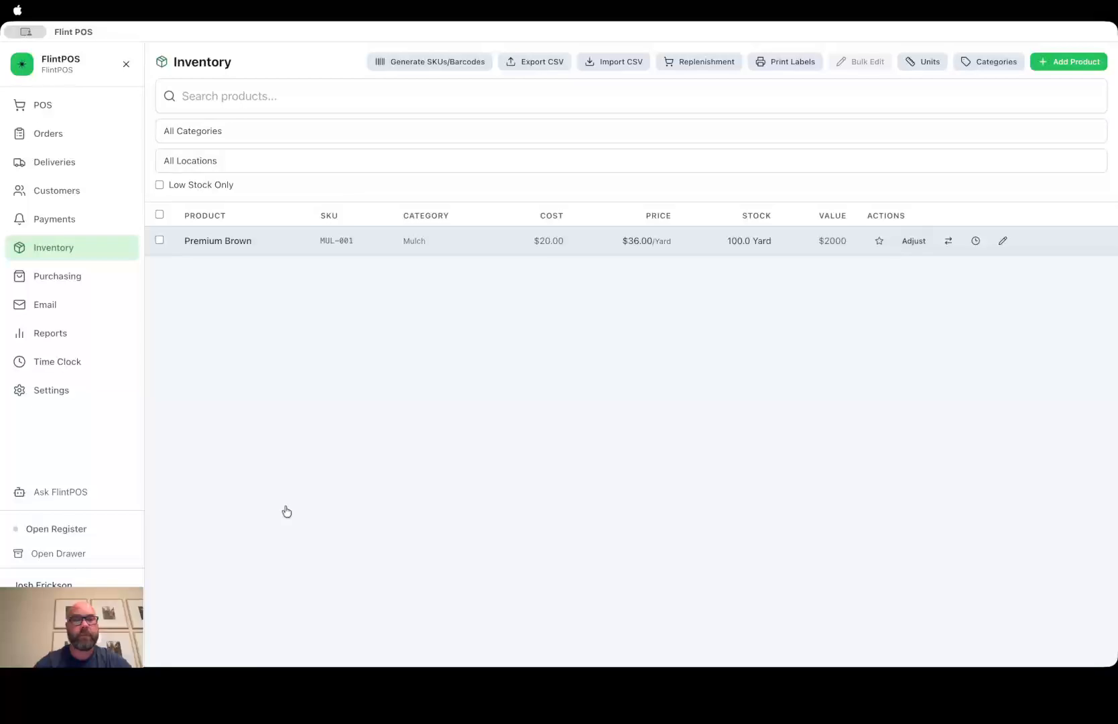
Step: Review Premium Brown's inventory record, its alternate units in the POS, and its price tiers in the product stats
left_click(339, 241)
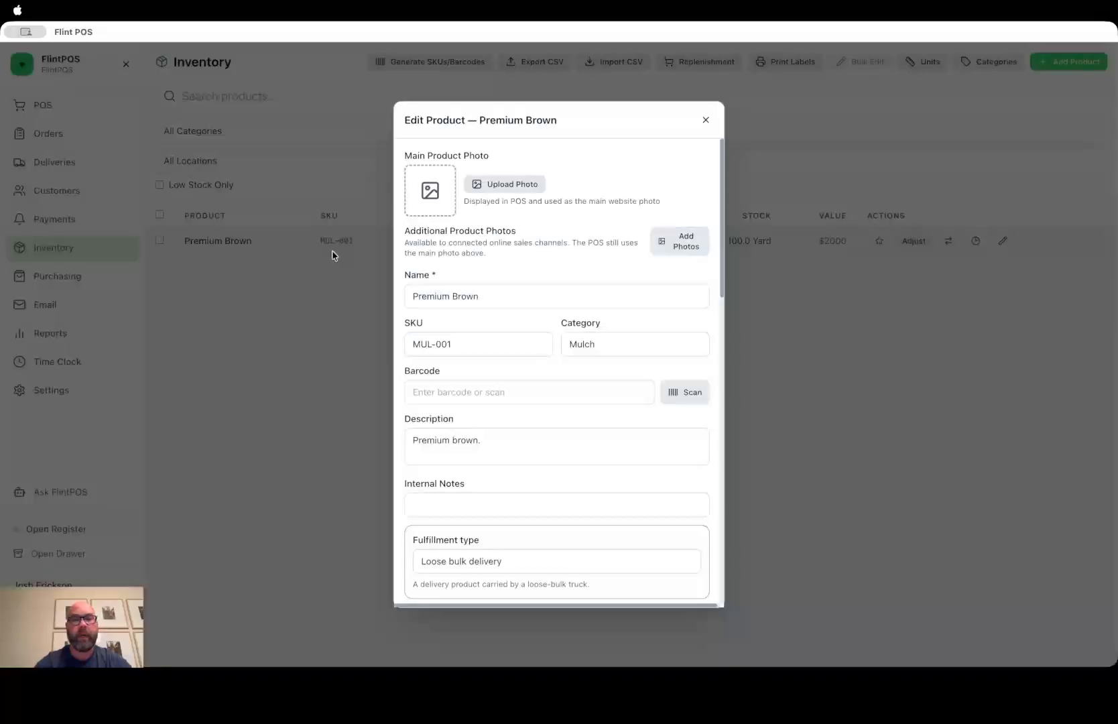
left_click(706, 120)
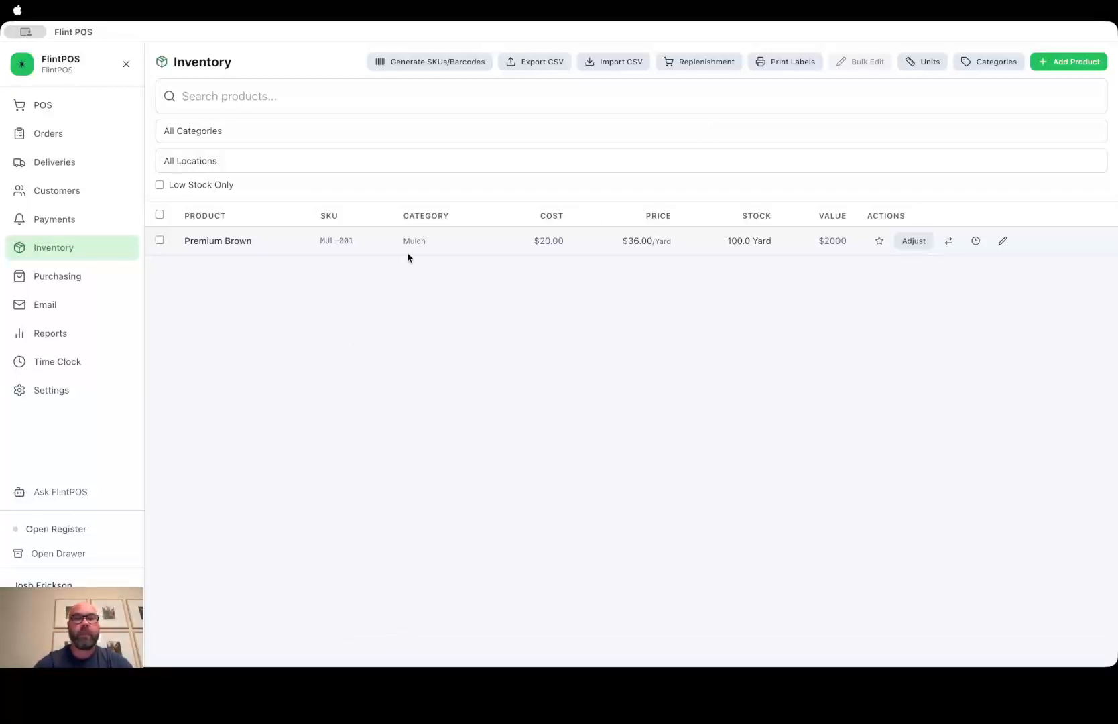
left_click(101, 108)
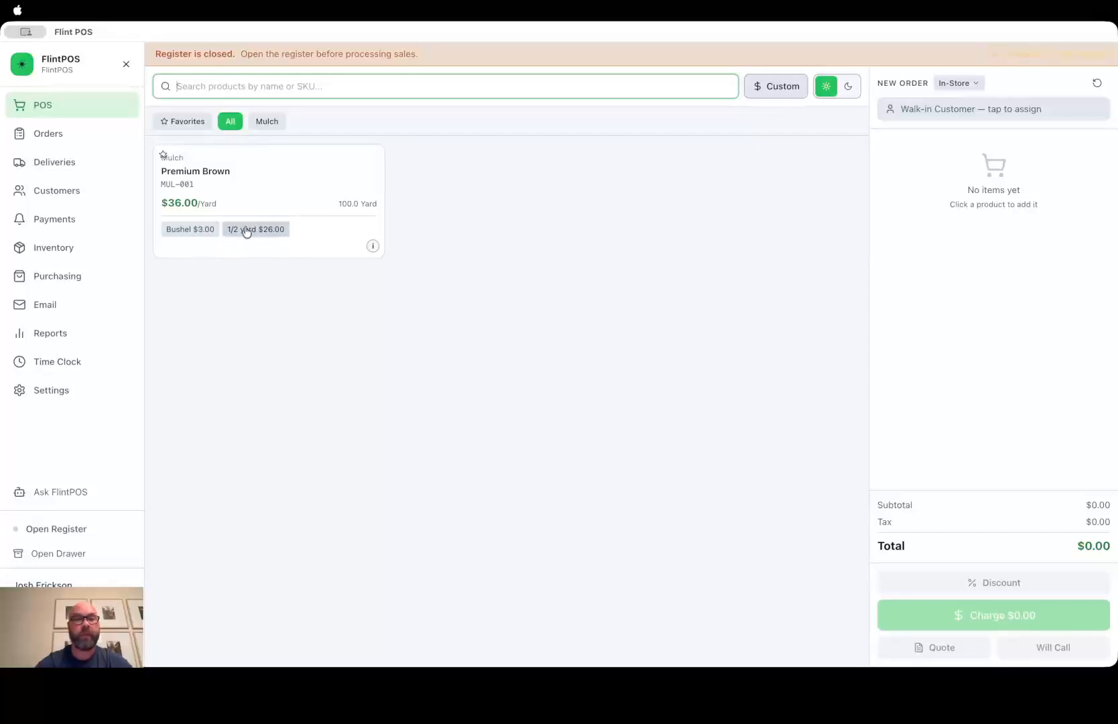
left_click(374, 246)
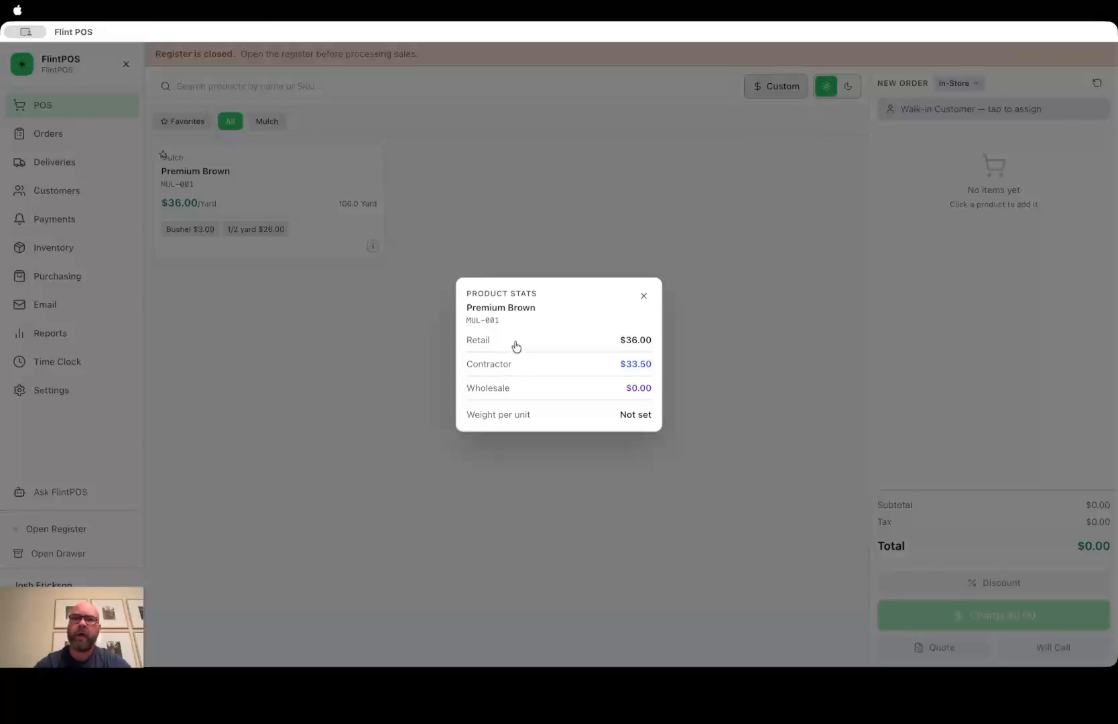
left_click(643, 297)
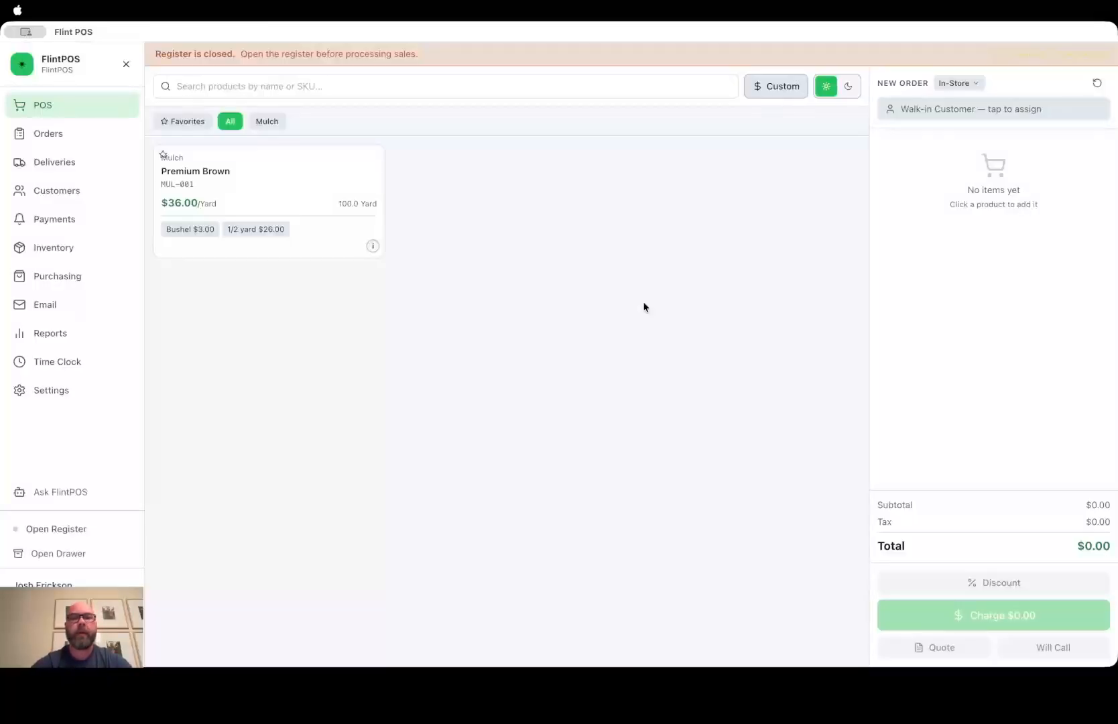